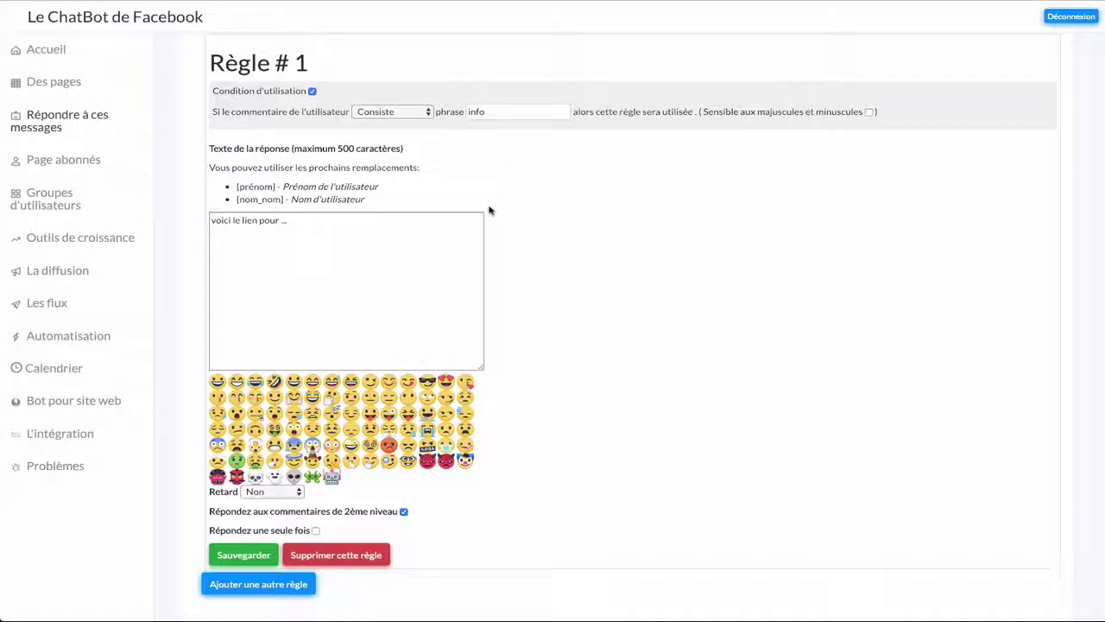
Open the page's message list, select the BONJOUR publication for automatic reply, and review its reply rules.
left_click(76, 83)
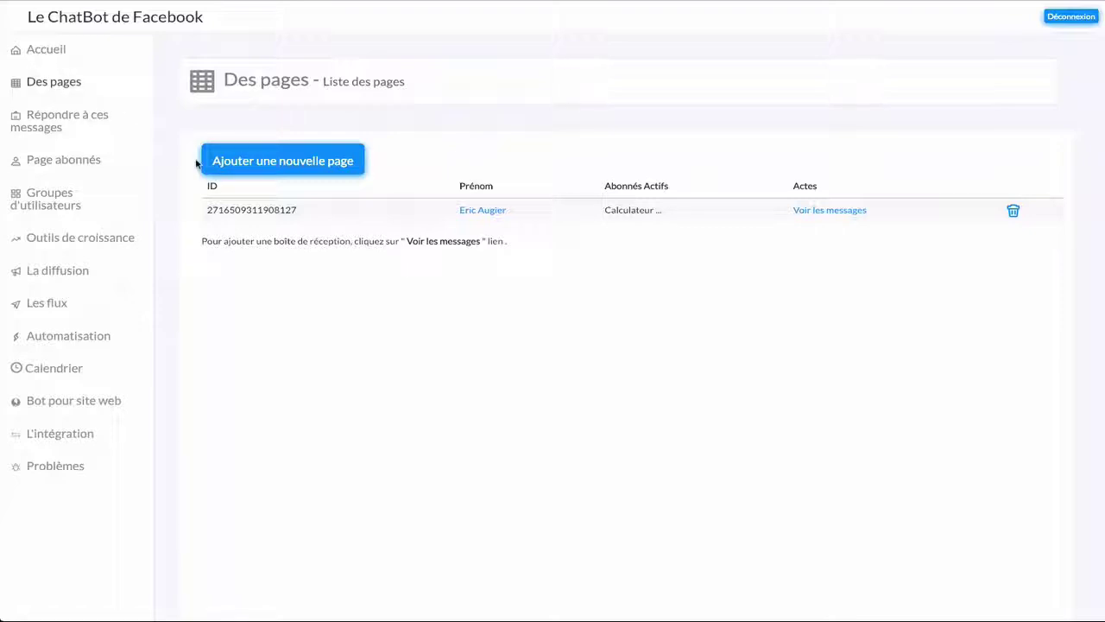
left_click(816, 214)
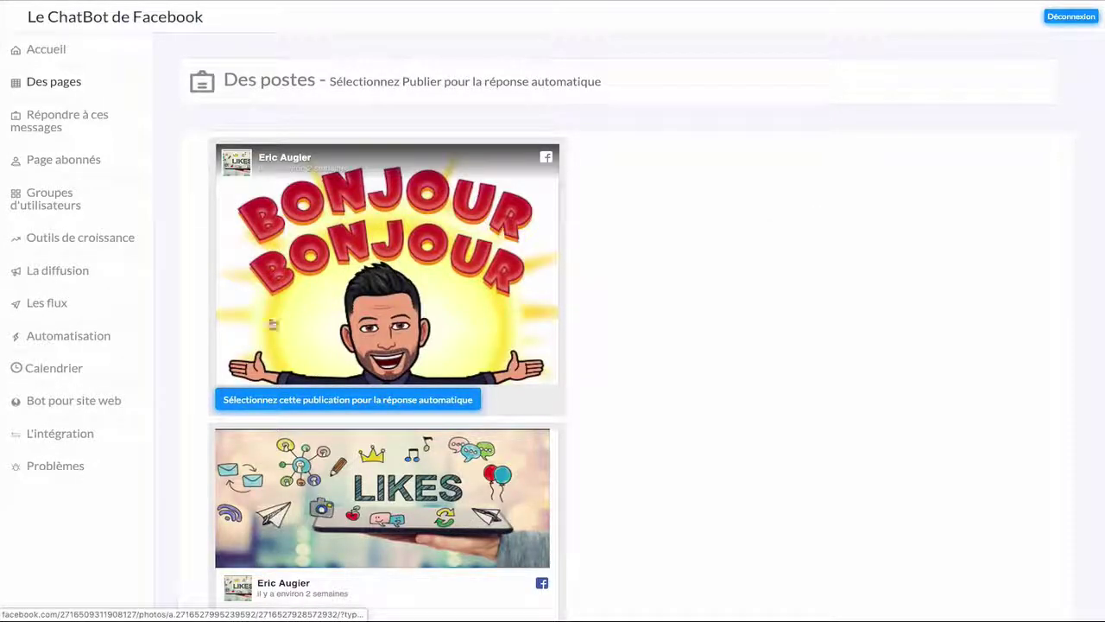
left_click(354, 402)
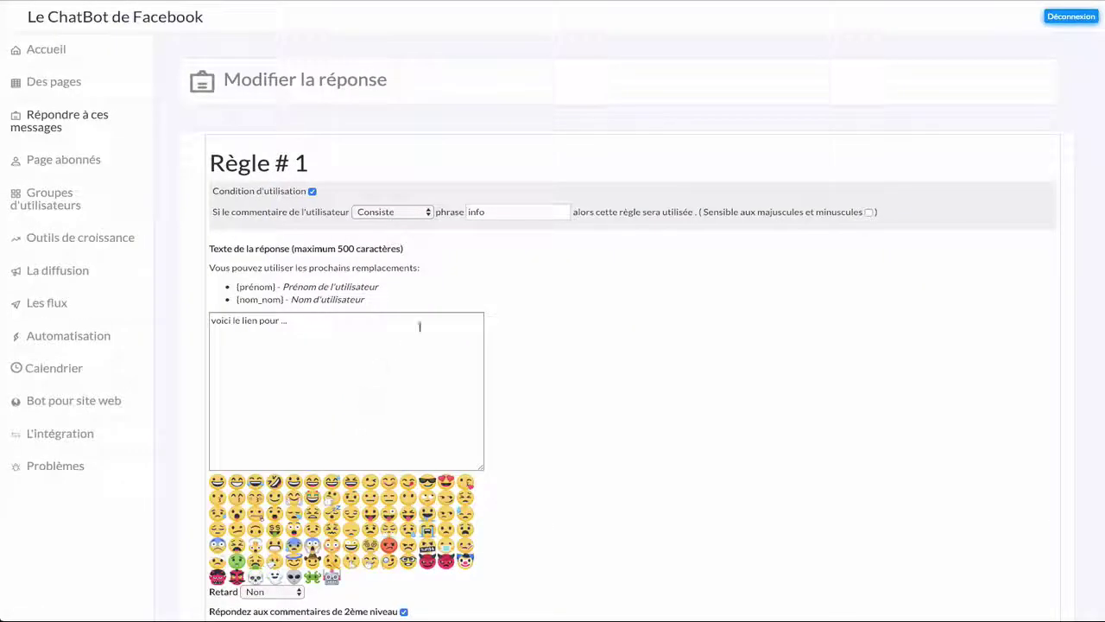
scroll(419, 326, "down", 1)
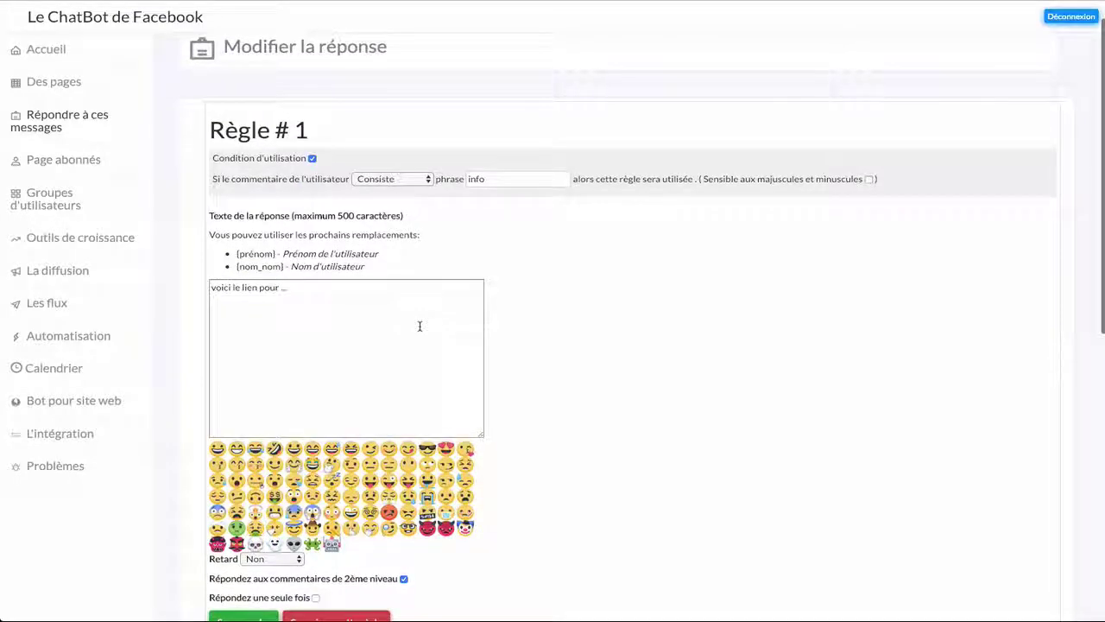
scroll(419, 326, "down", 1)
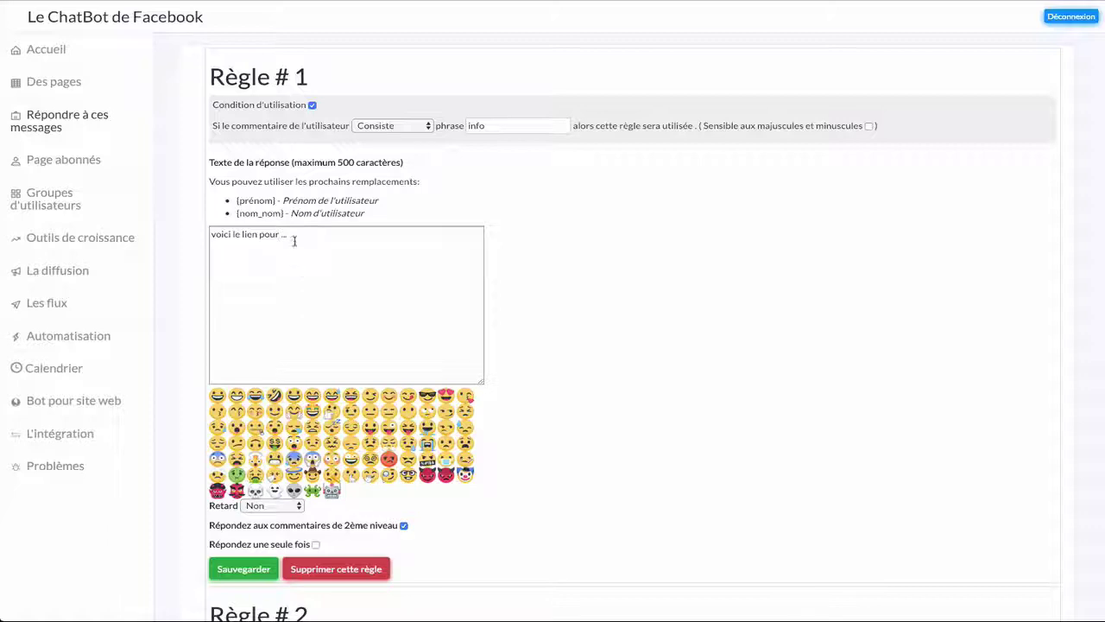
scroll(357, 302, "down", 1)
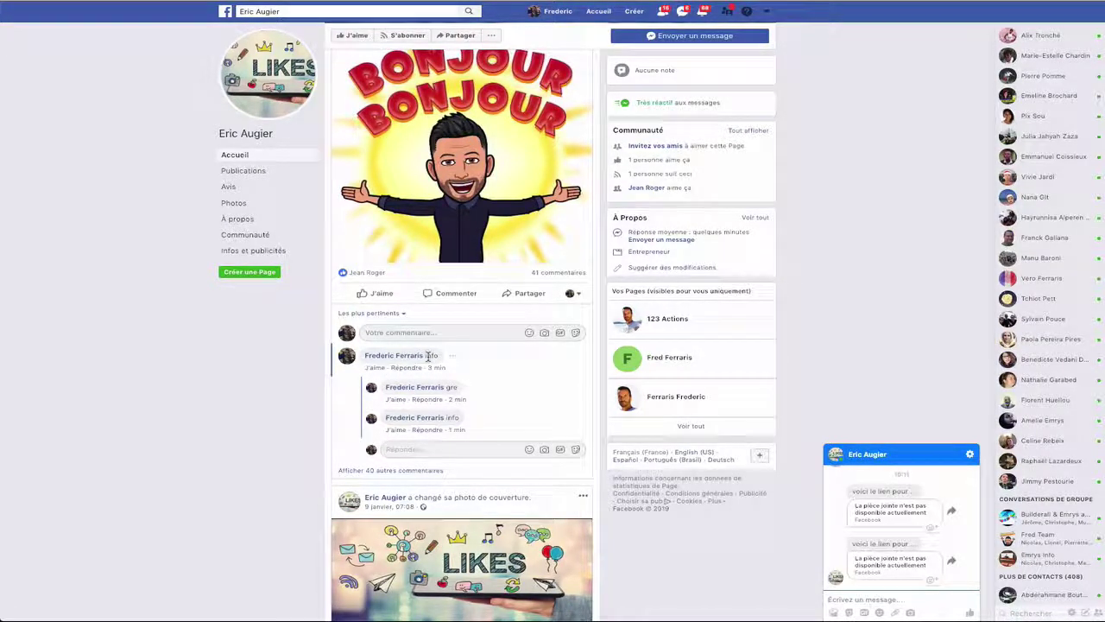
Switch to the Facebook page and post "info" as a reply under the existing info comment on the BONJOUR post.
mouse_move(428, 356)
mouse_move(452, 437)
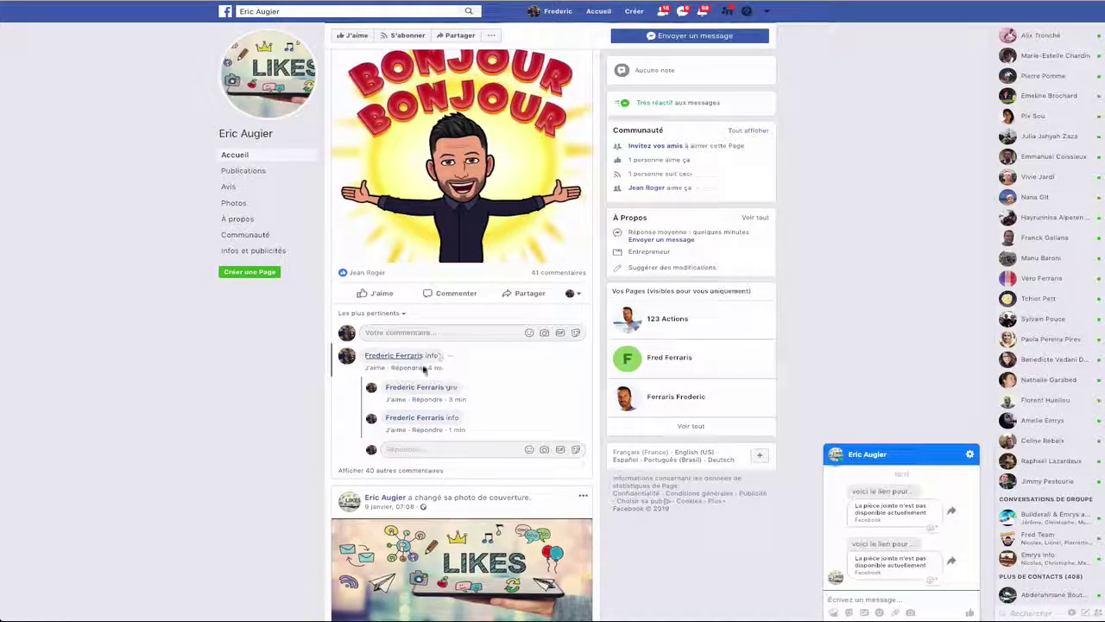
left_click(440, 447)
type("info")
key("Return")
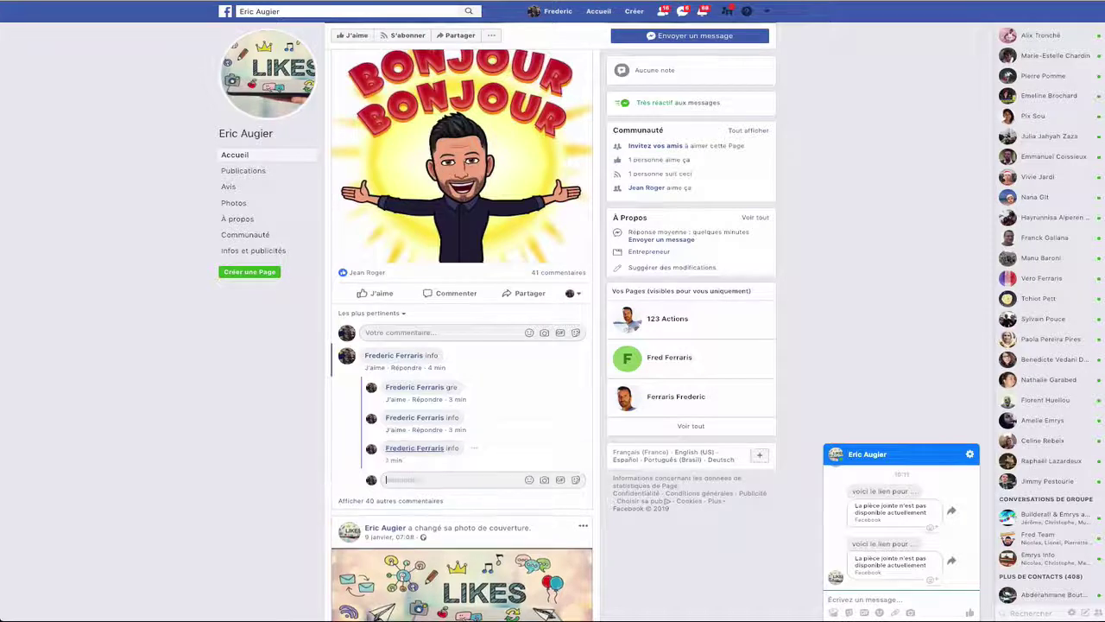
mouse_move(414, 447)
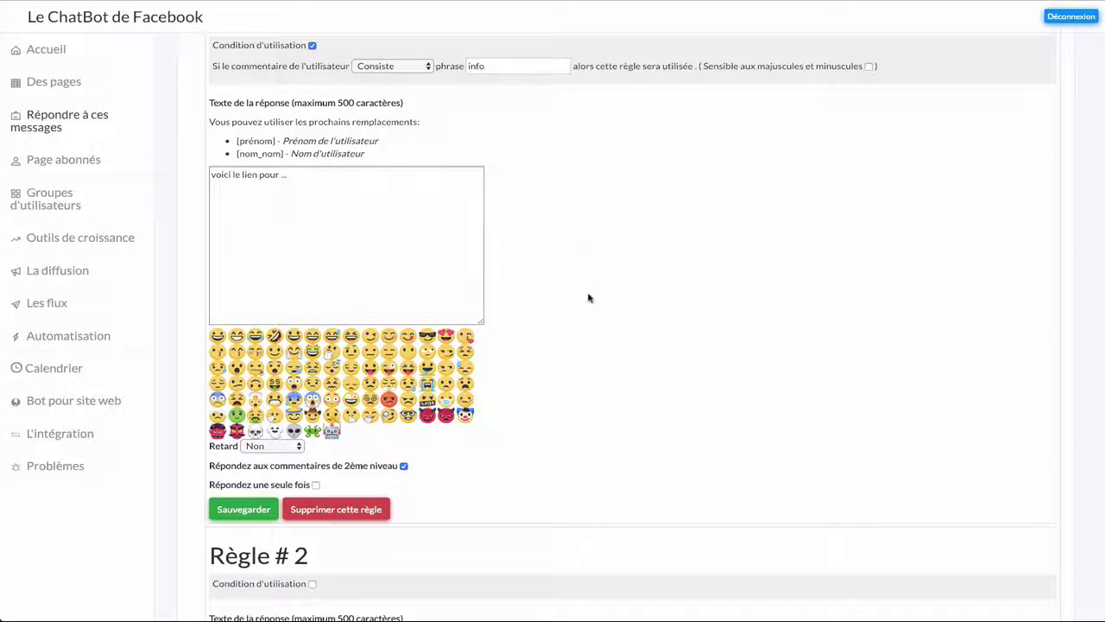
Back in the ChatBot app, open the page's automation settings and choose the test flow for the default reply.
scroll(588, 296, "down", 1)
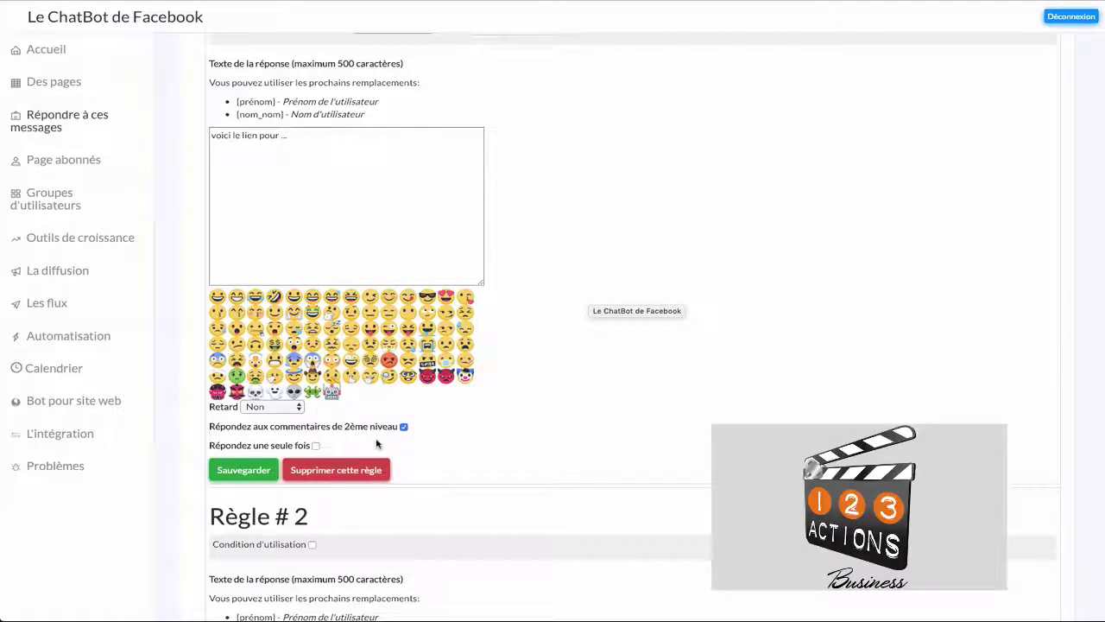
scroll(378, 432, "up", 1)
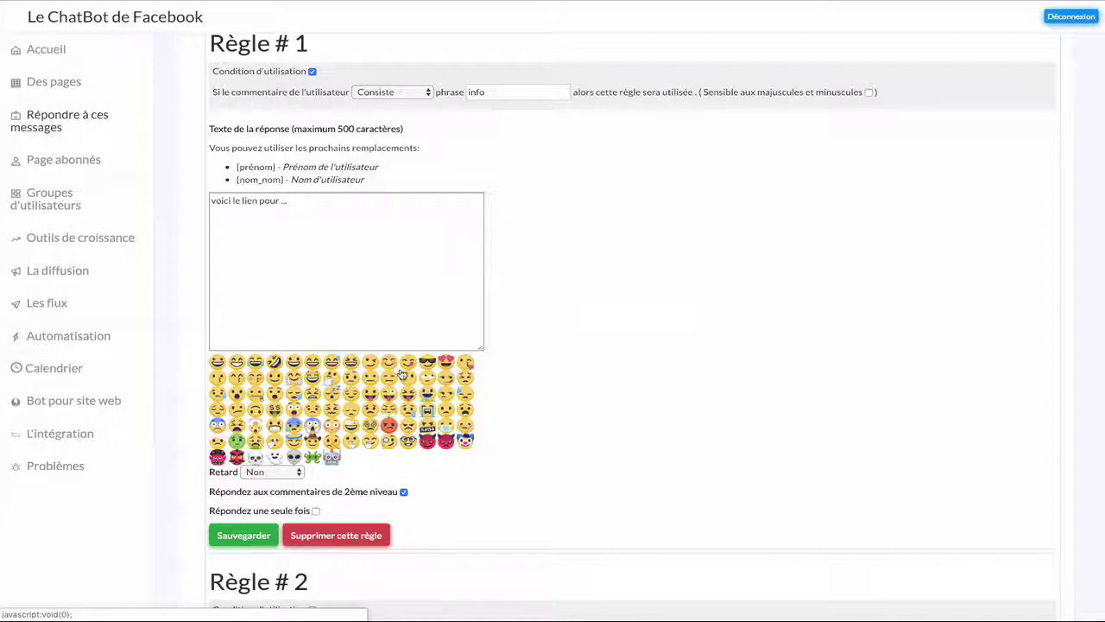
scroll(634, 242, "up", 1)
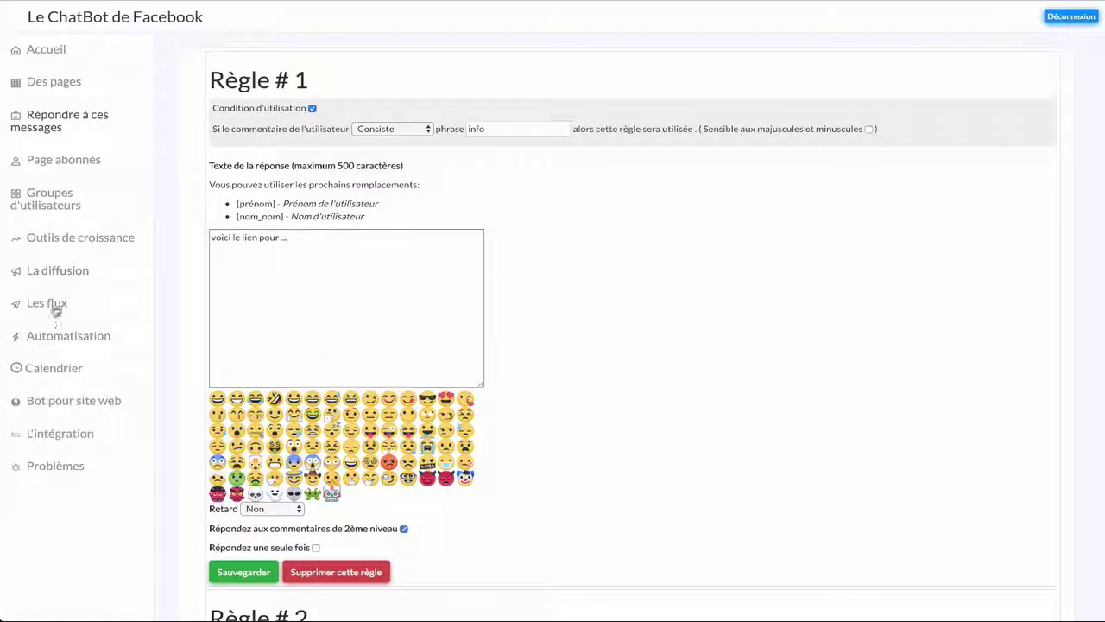
left_click(74, 340)
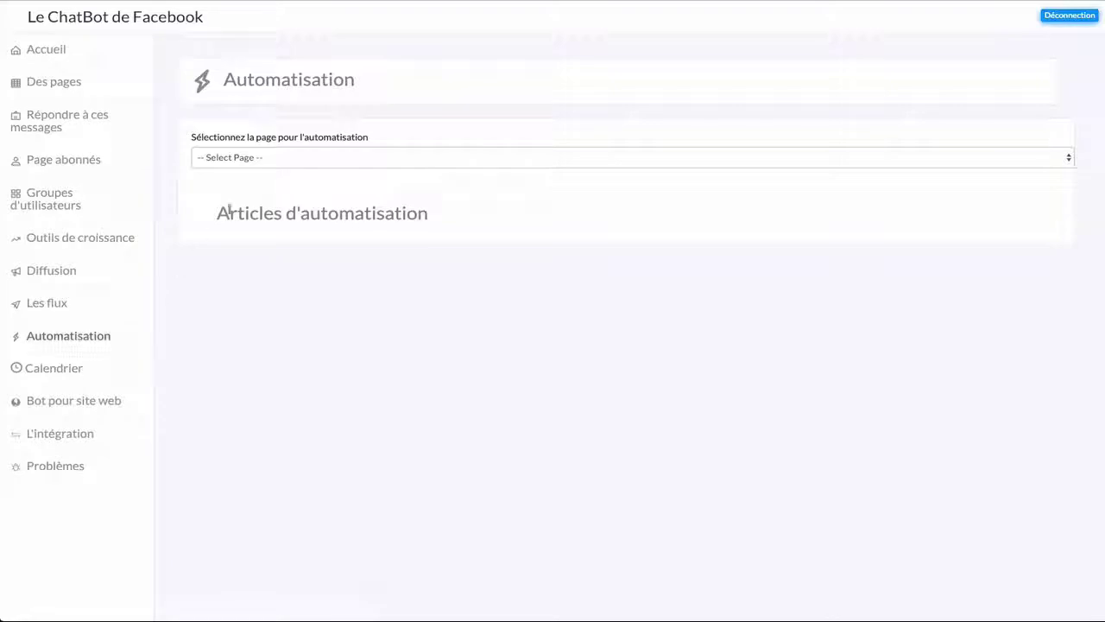
left_click(277, 159)
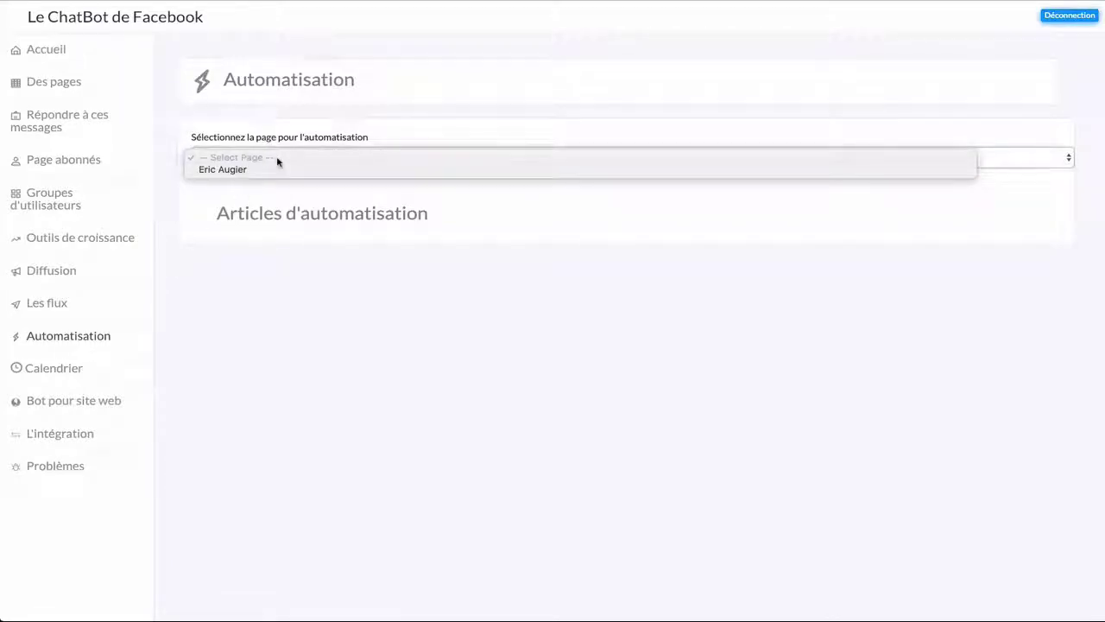
left_click(275, 169)
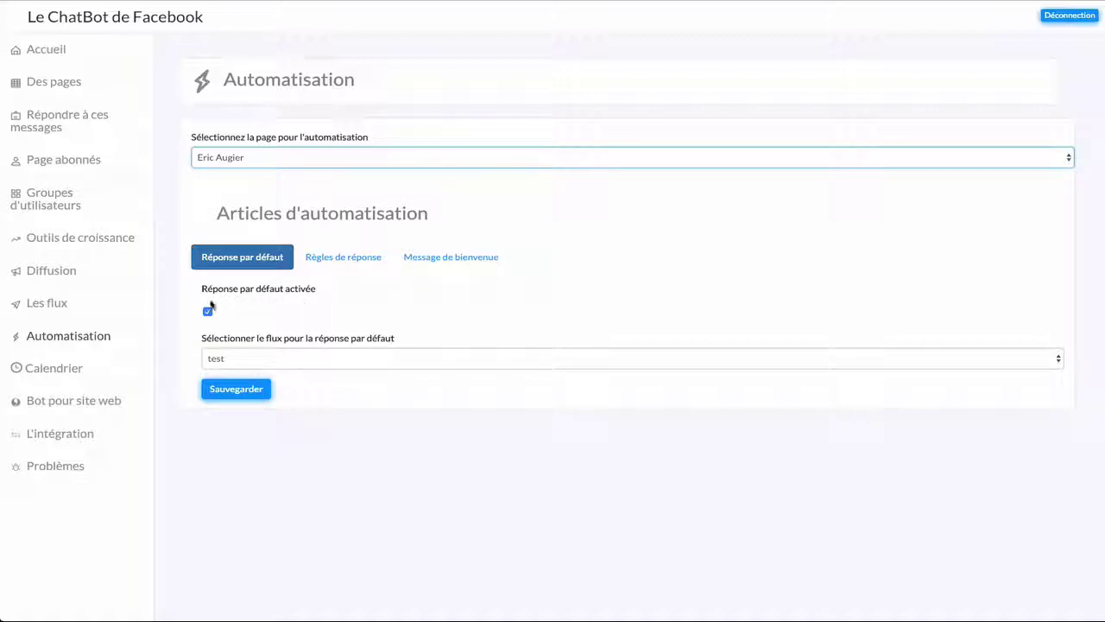
left_click(241, 359)
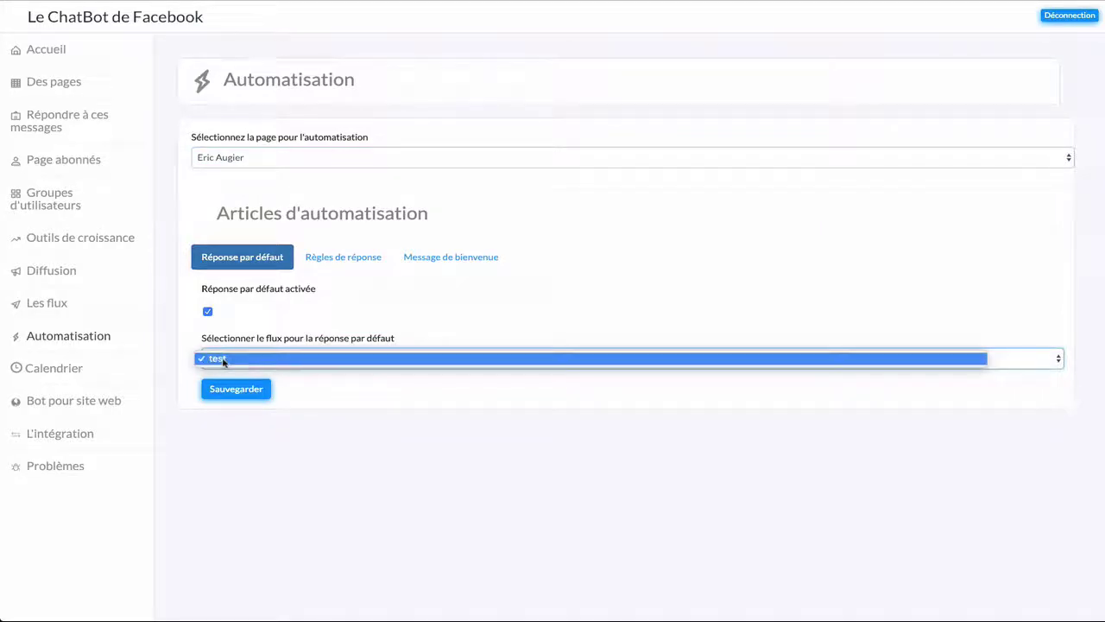
left_click(231, 362)
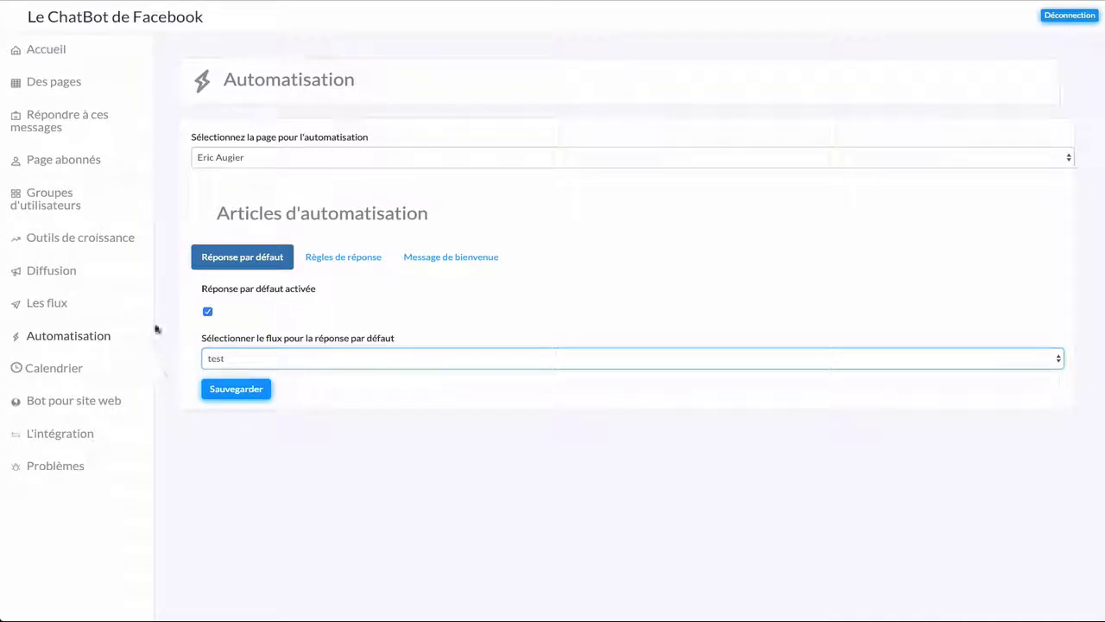
Open the test flow in the Test folder for editing and read through its Bienvenue message text.
left_click(54, 303)
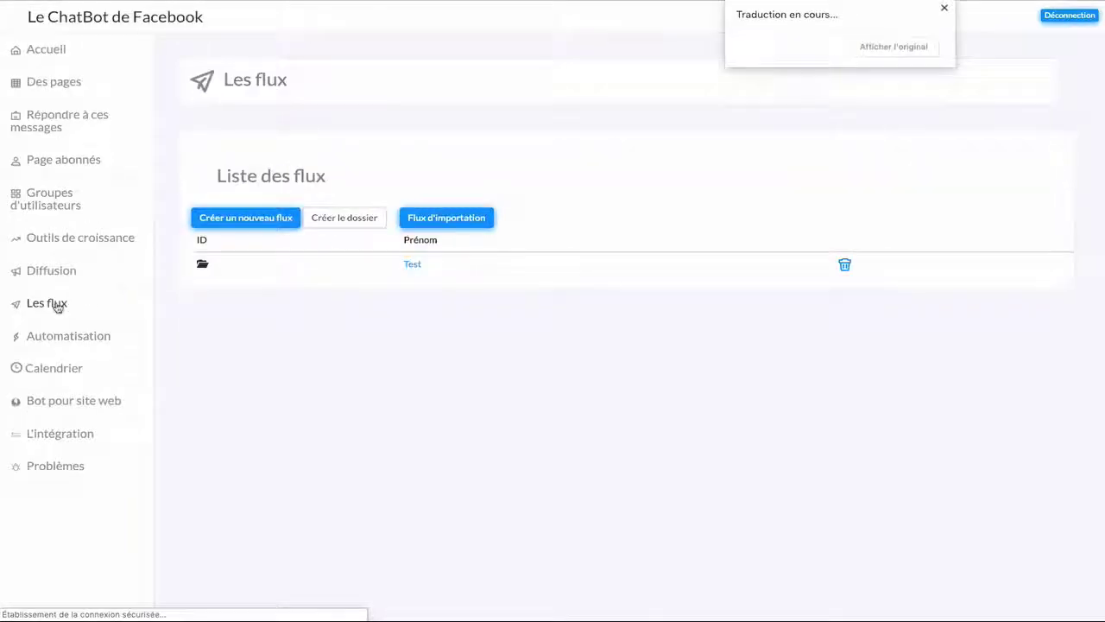
left_click(423, 268)
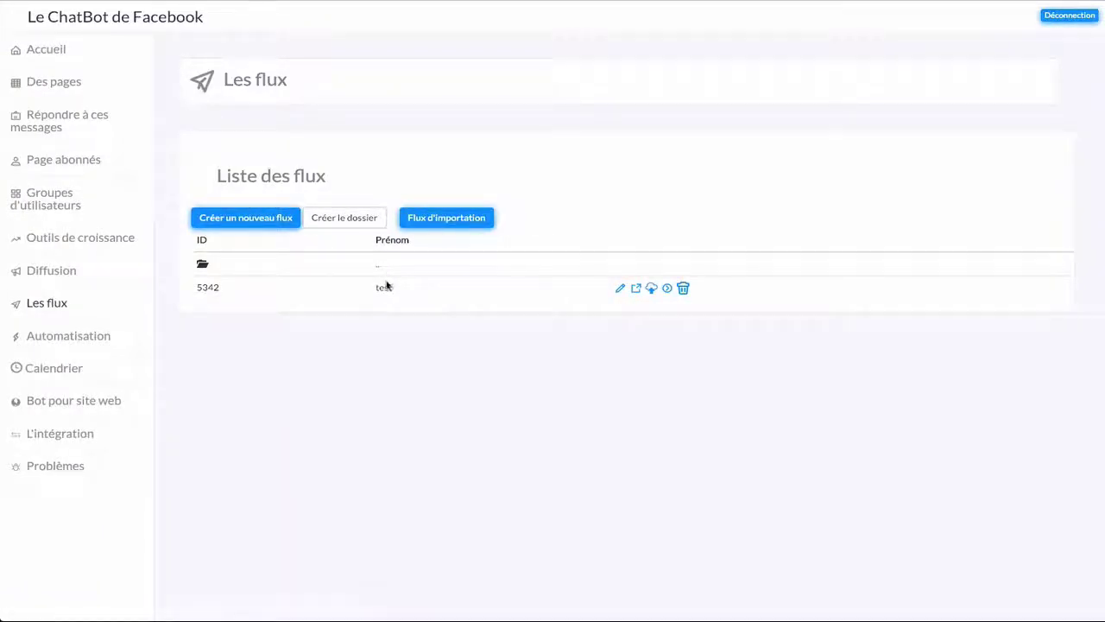
left_click(620, 288)
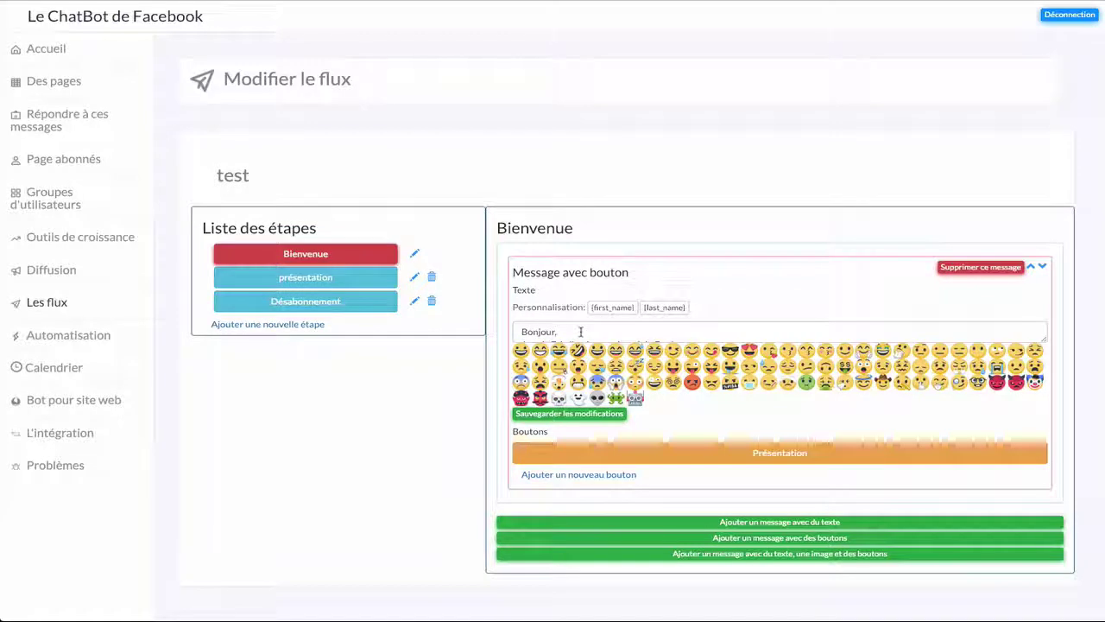
scroll(580, 329, "down", 1)
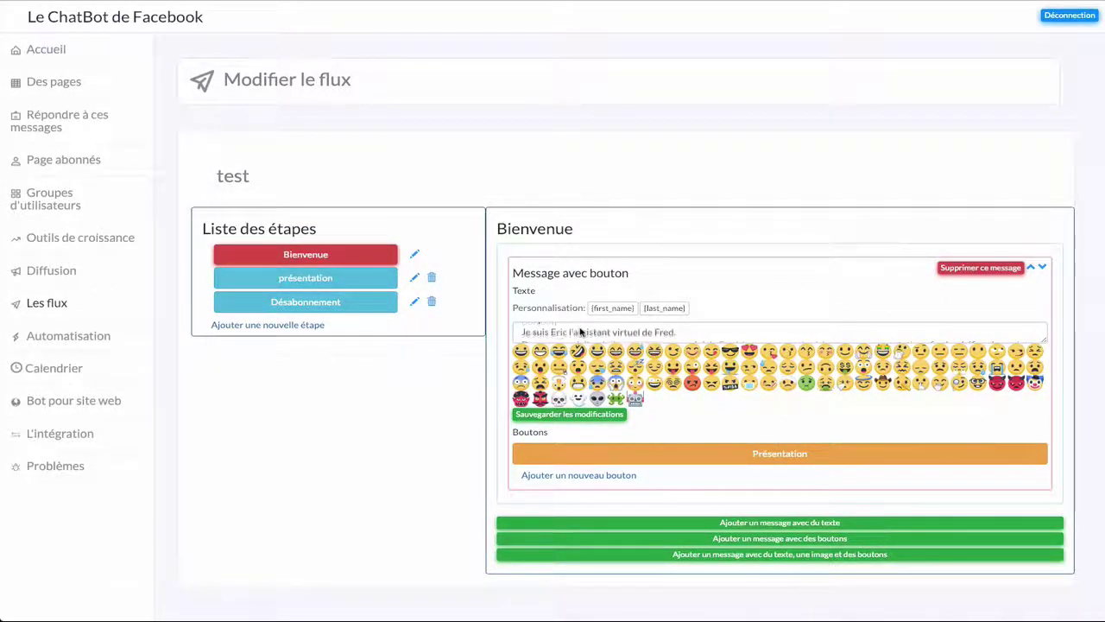
scroll(692, 330, "down", 2)
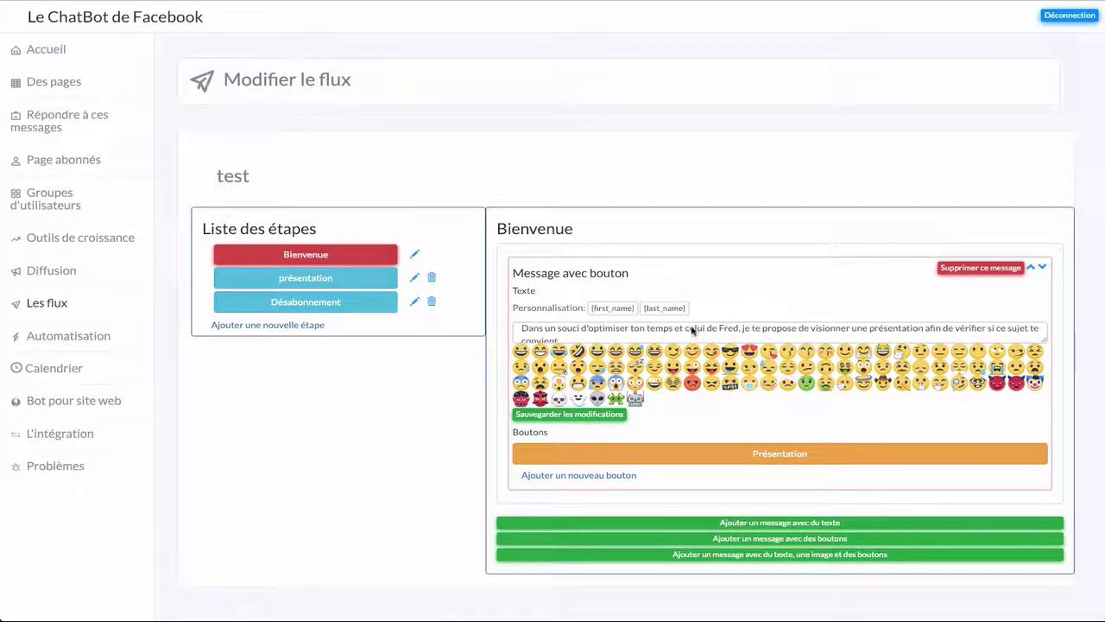
scroll(691, 331, "up", 1)
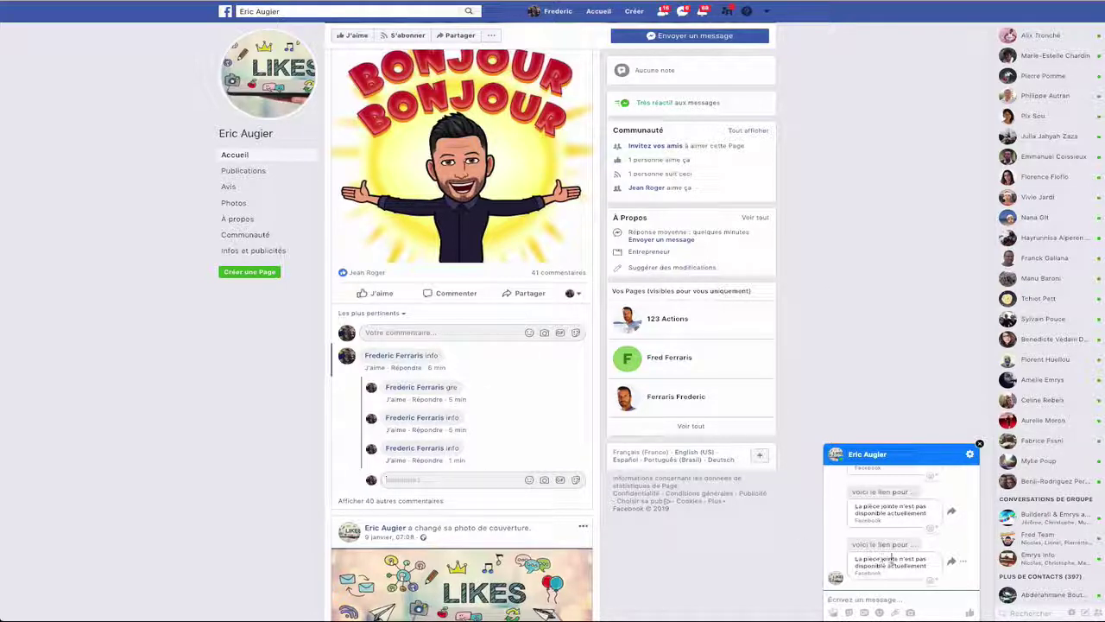
Switch to the Facebook page and send a test message in the page's open chat window.
left_click(870, 598)
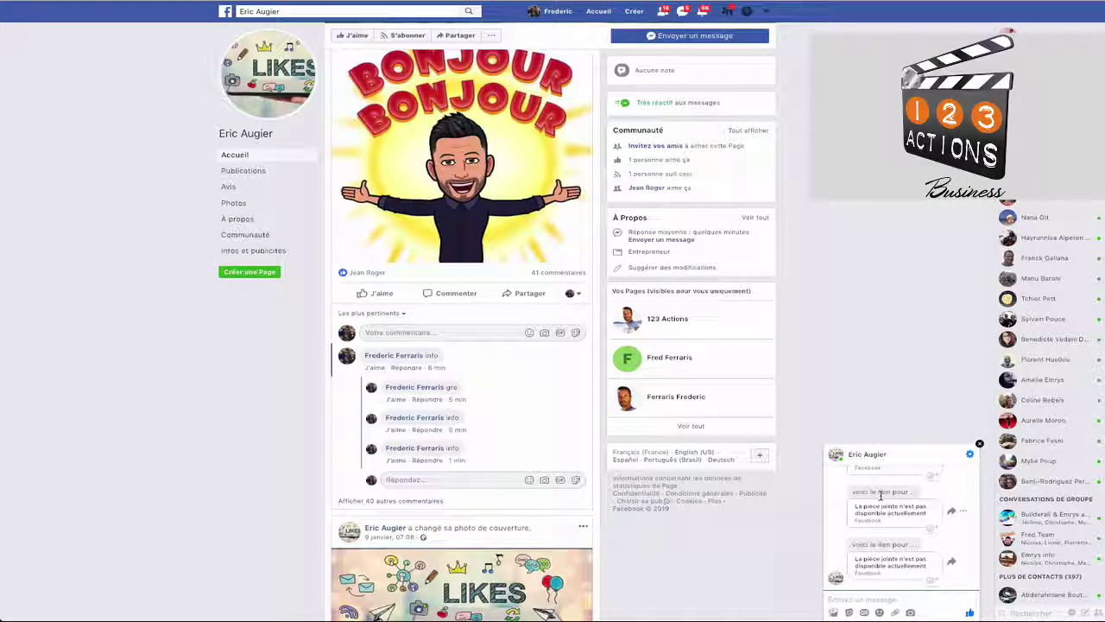
type("in")
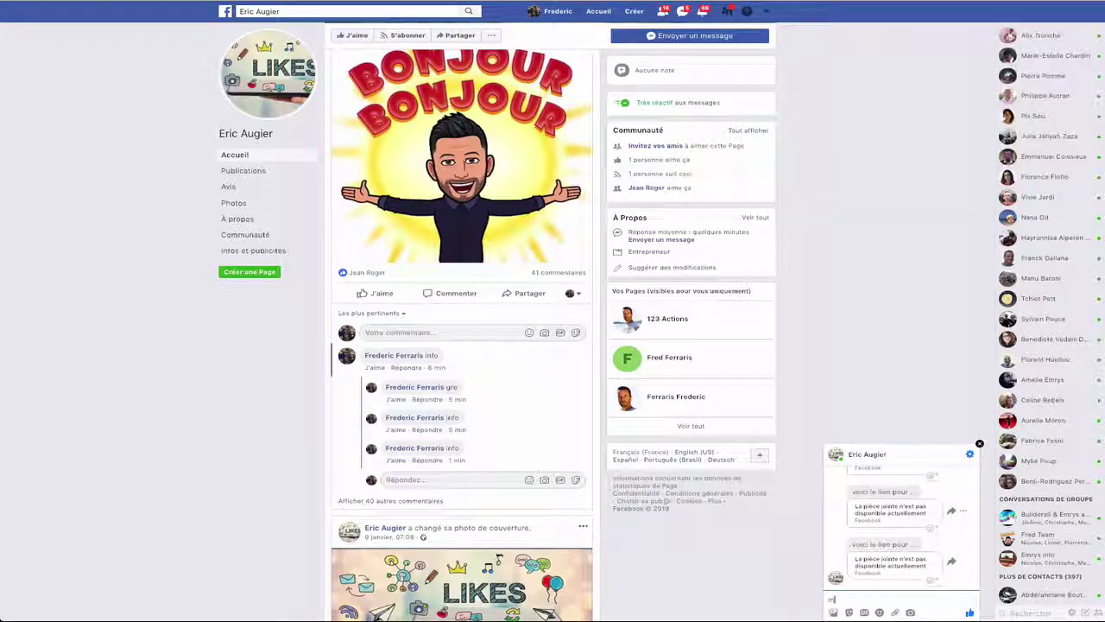
key("Return")
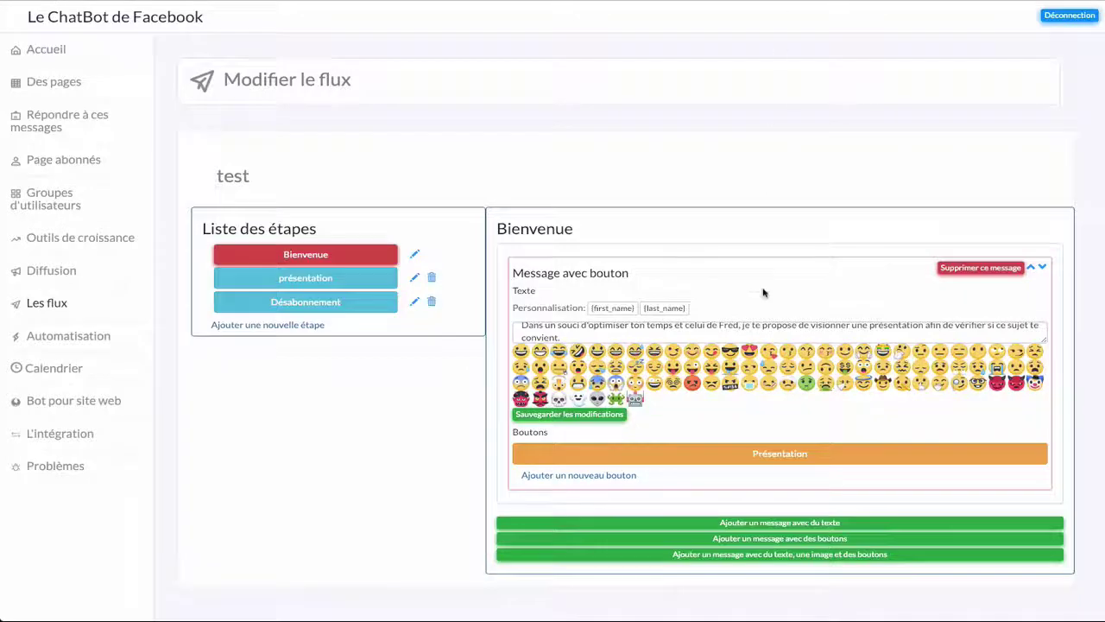
Back in the test flow, inspect the Présentation button's label, action choices and target step in the Bienvenue message, and close its settings without saving.
key("Return")
type("Je pourrais te mettre en contact avec Fred si tu le décide.")
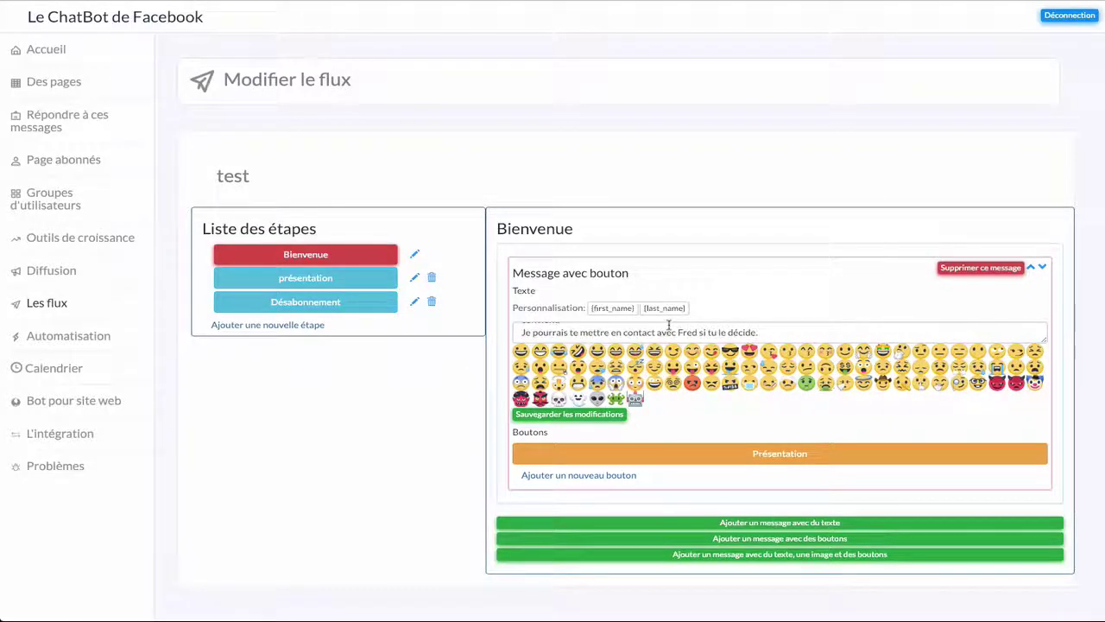
left_click(772, 465)
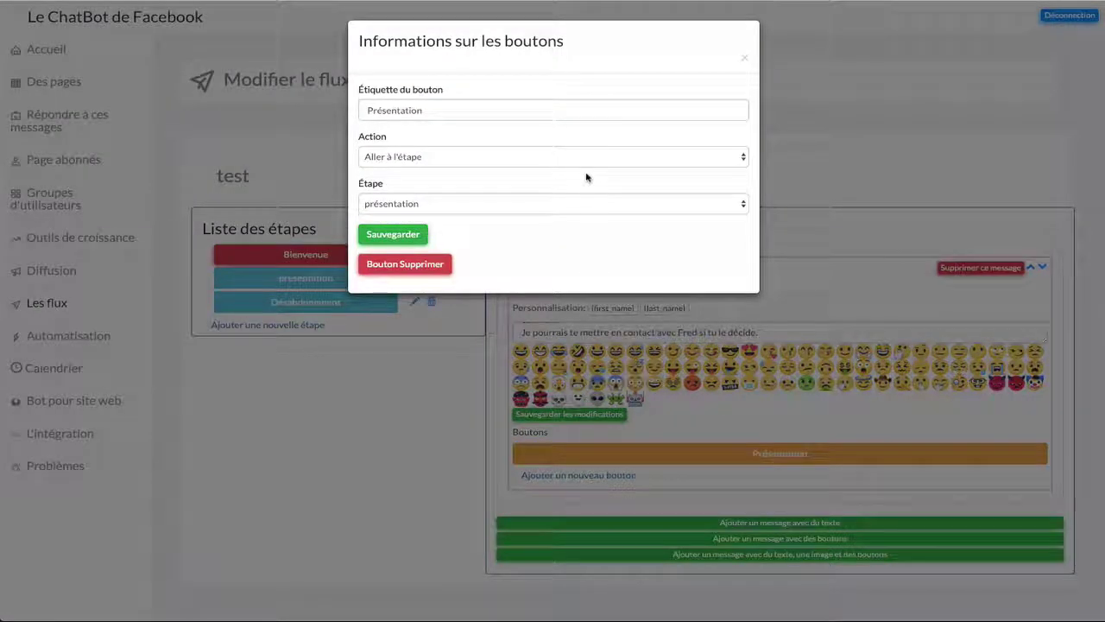
left_click(455, 160)
left_click(431, 162)
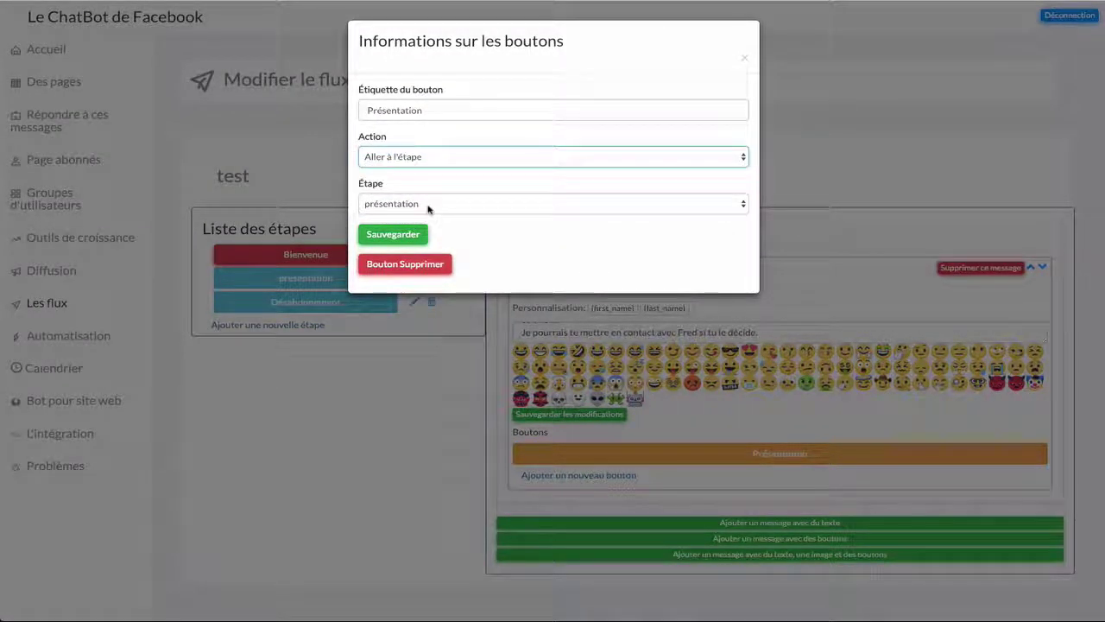
left_click(432, 110)
left_click_drag(432, 110, 356, 111)
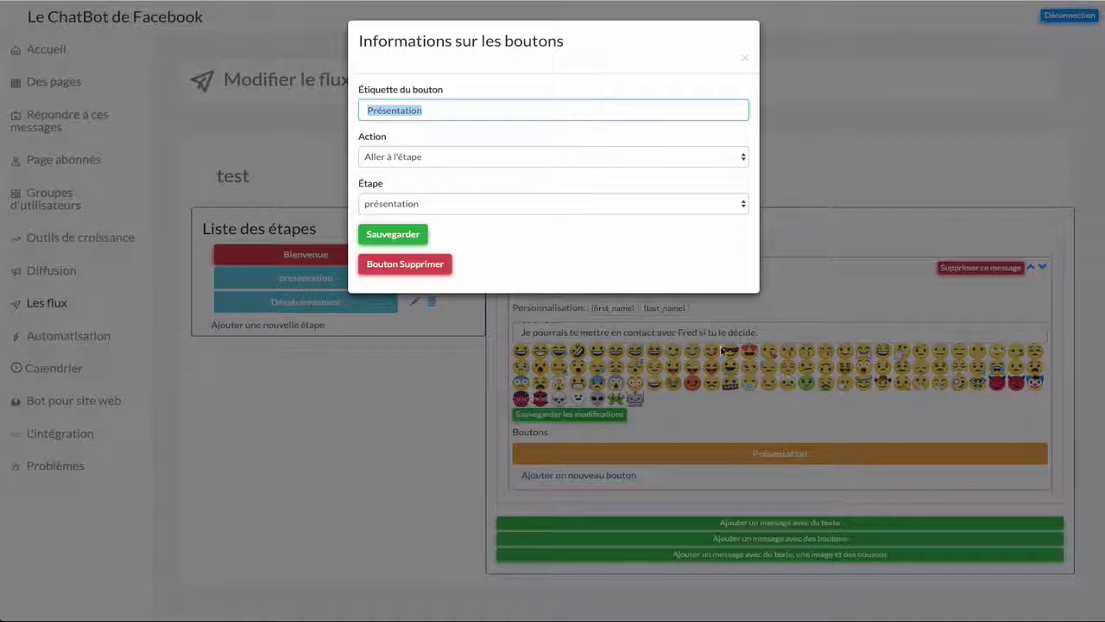
left_click(659, 66)
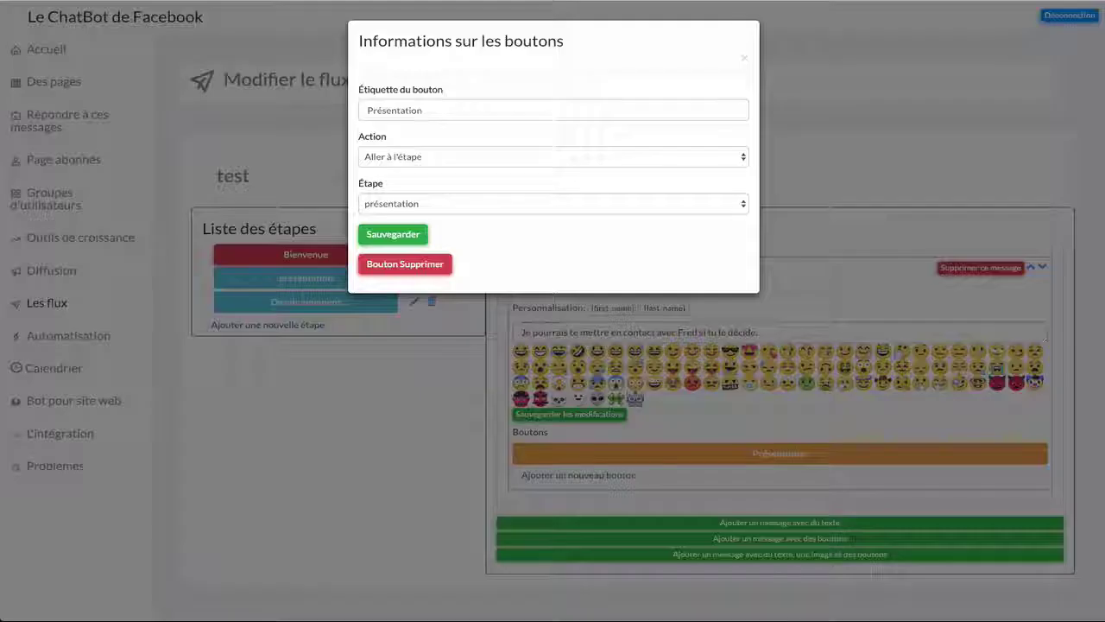
double_click(437, 106)
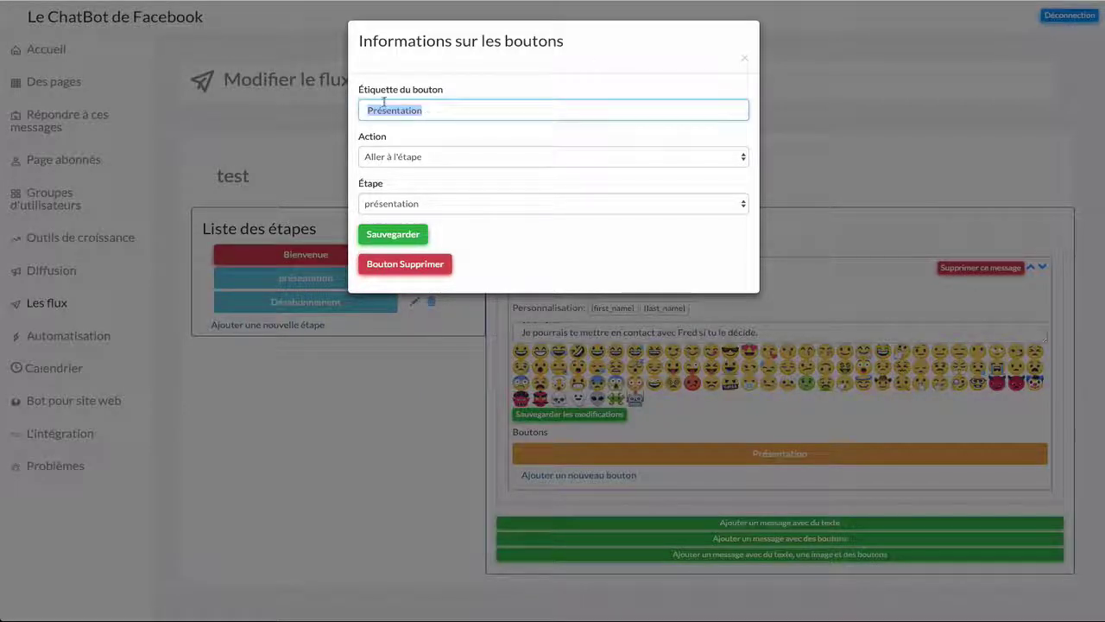
left_click(449, 161)
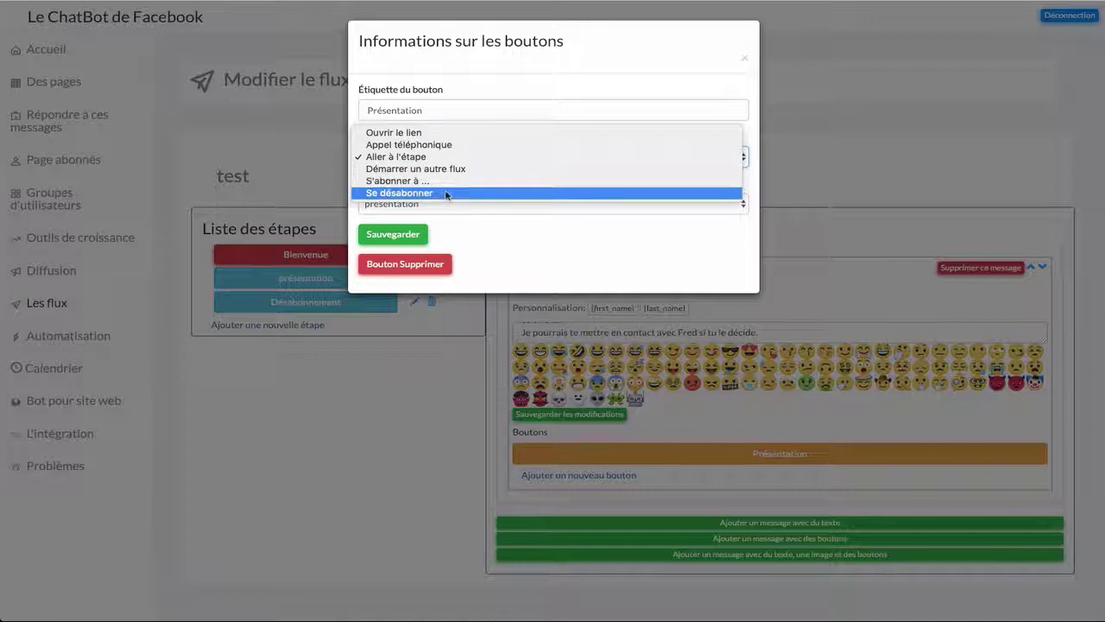
left_click(495, 239)
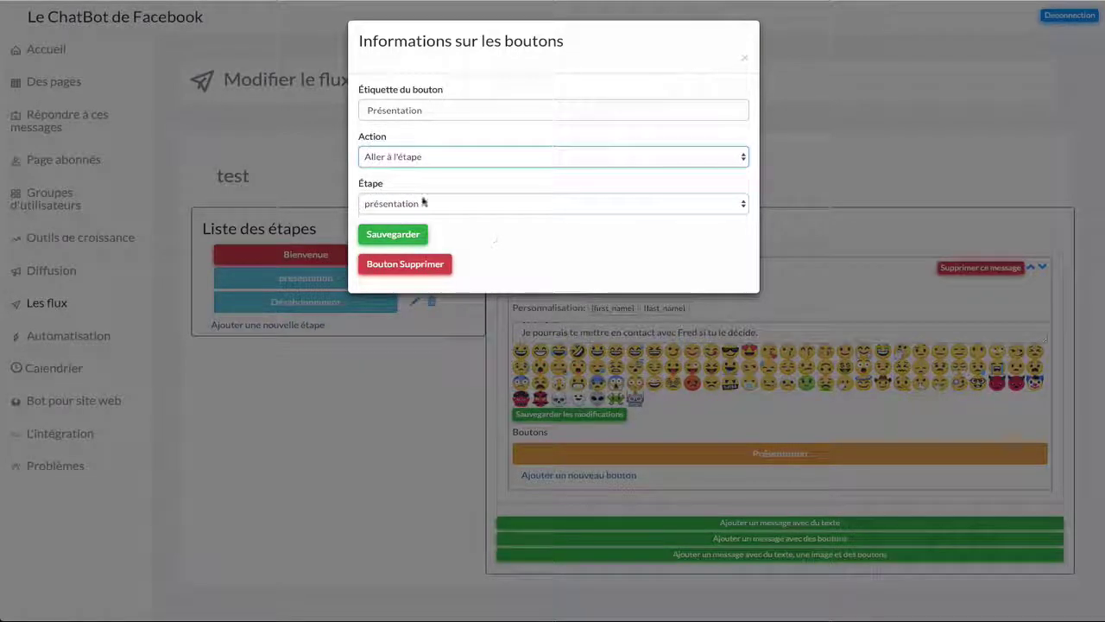
left_click(744, 57)
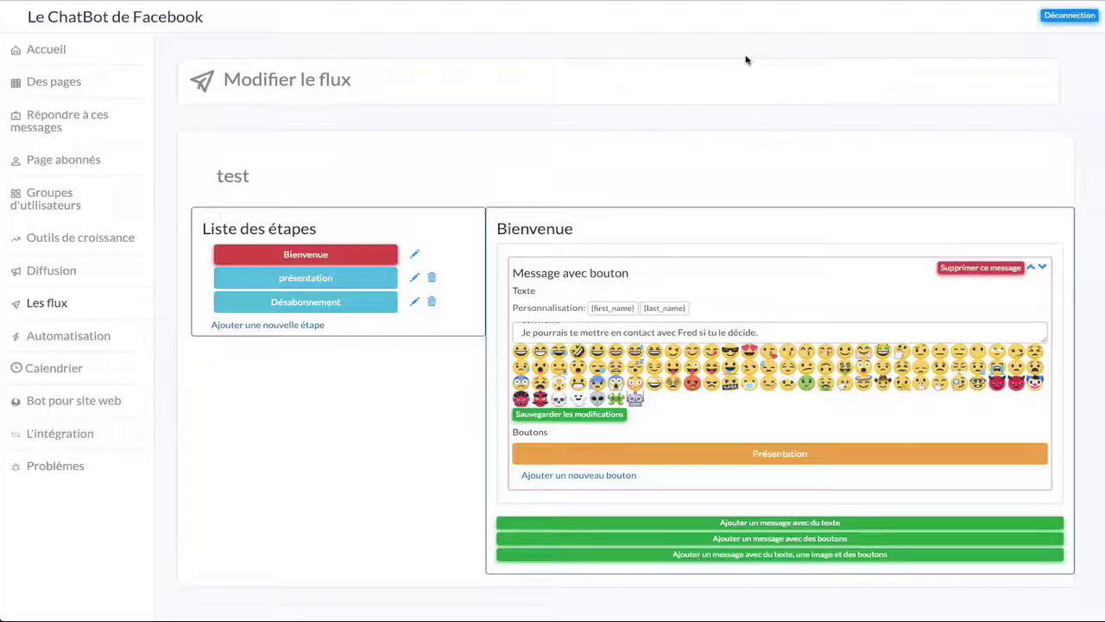
Open the flow's présentation step and review its message with text, image and buttons.
left_click(345, 278)
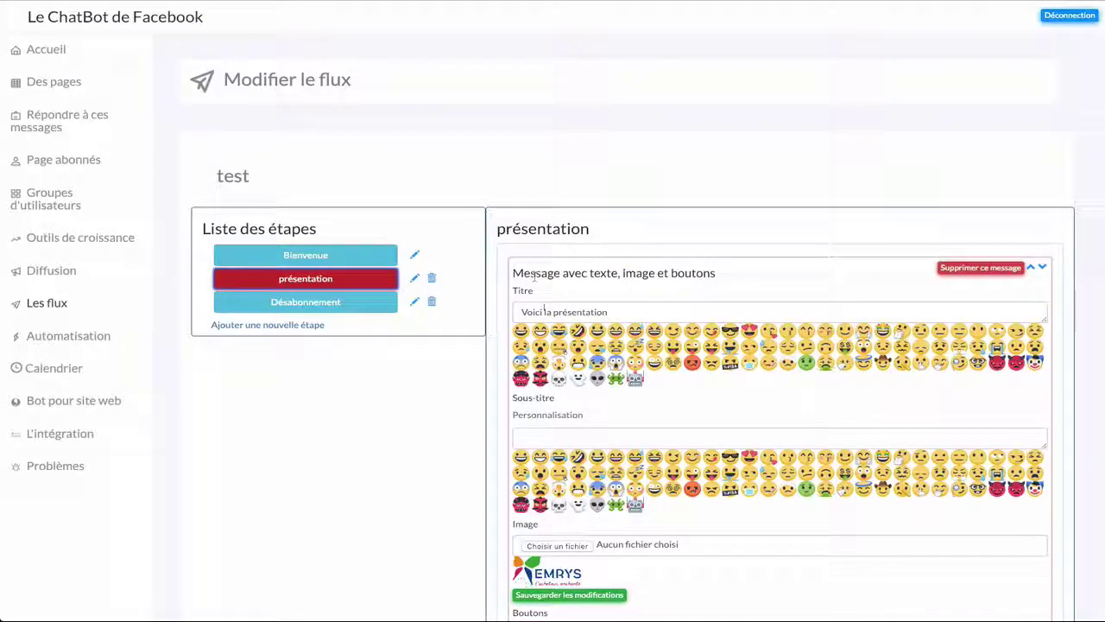
scroll(575, 449, "down", 3)
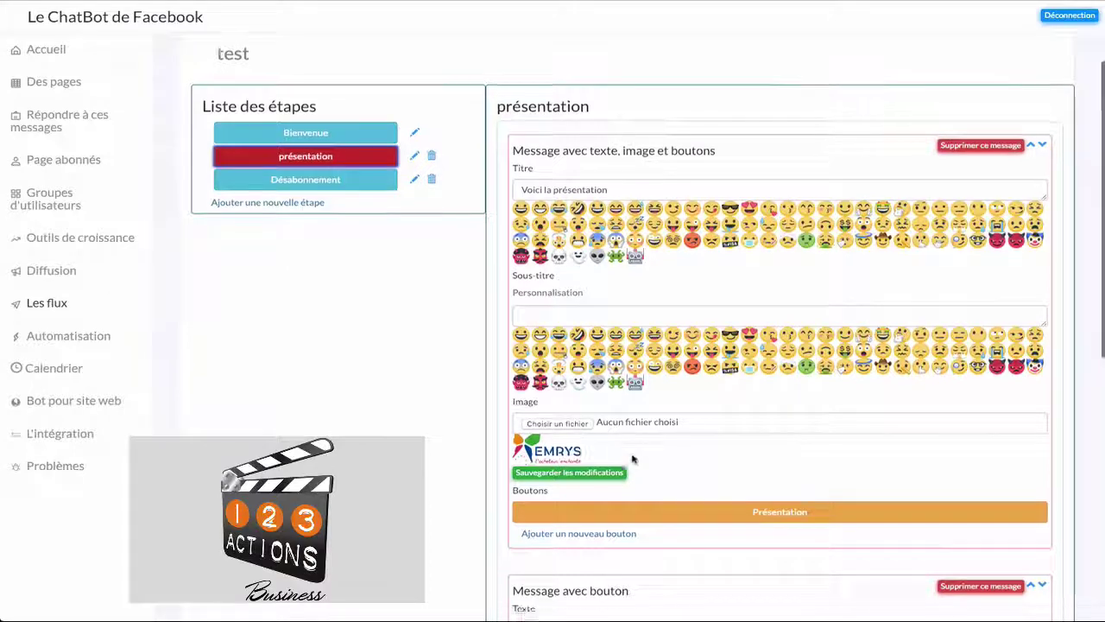
scroll(562, 456, "down", 1)
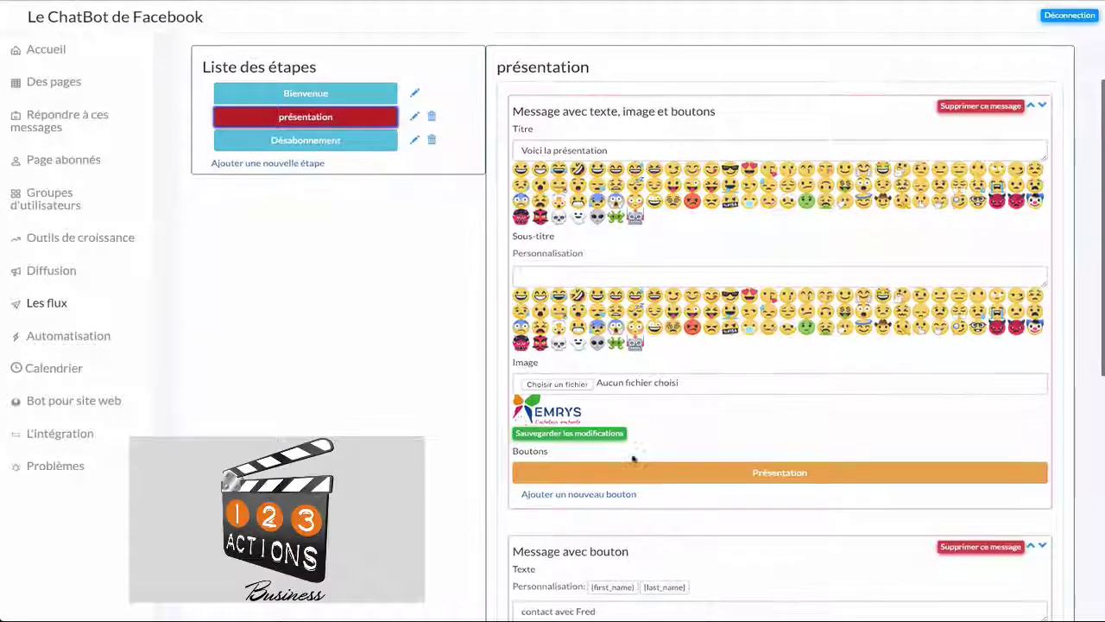
Inspect the Présentation button's action choices and link URL in the présentation step, keeping Ouvrir le lien, and close its settings without saving.
left_click(737, 477)
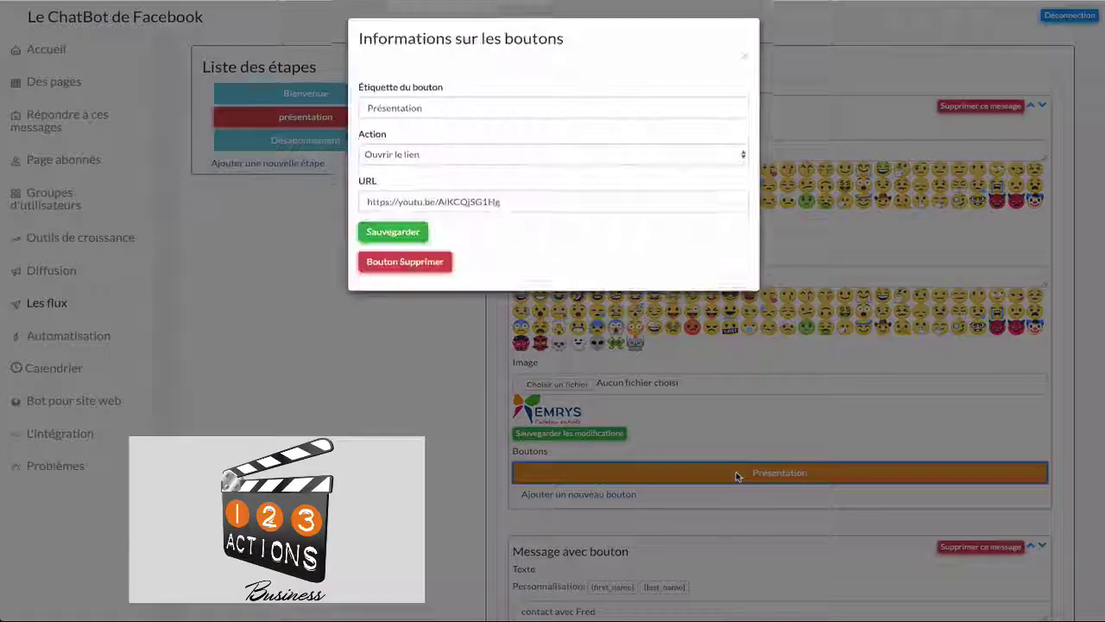
left_click(438, 159)
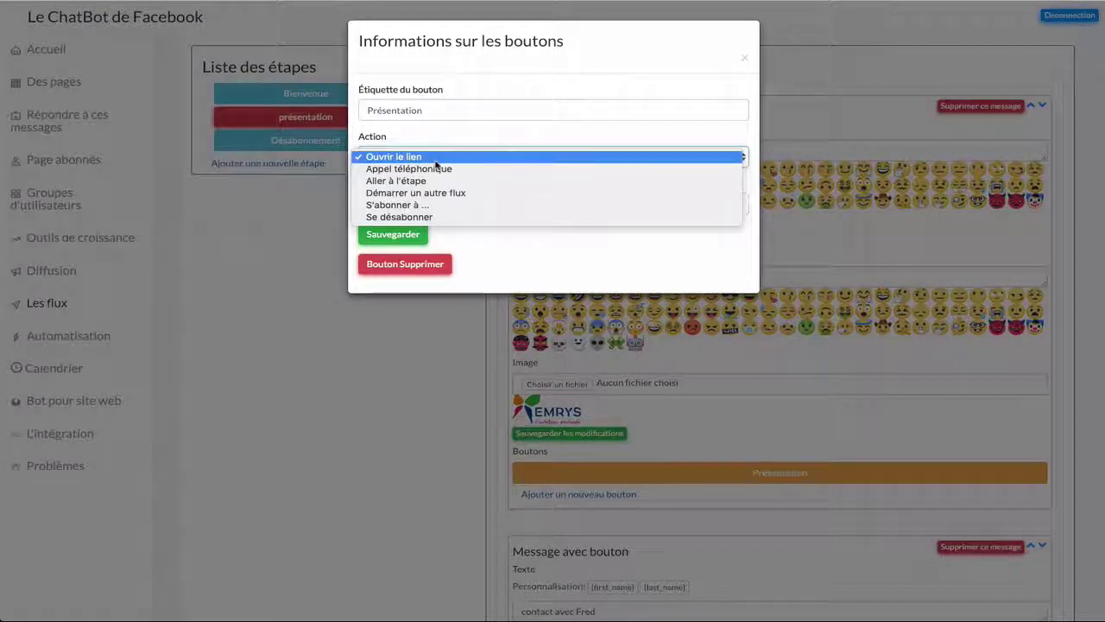
left_click(439, 159)
left_click(513, 204)
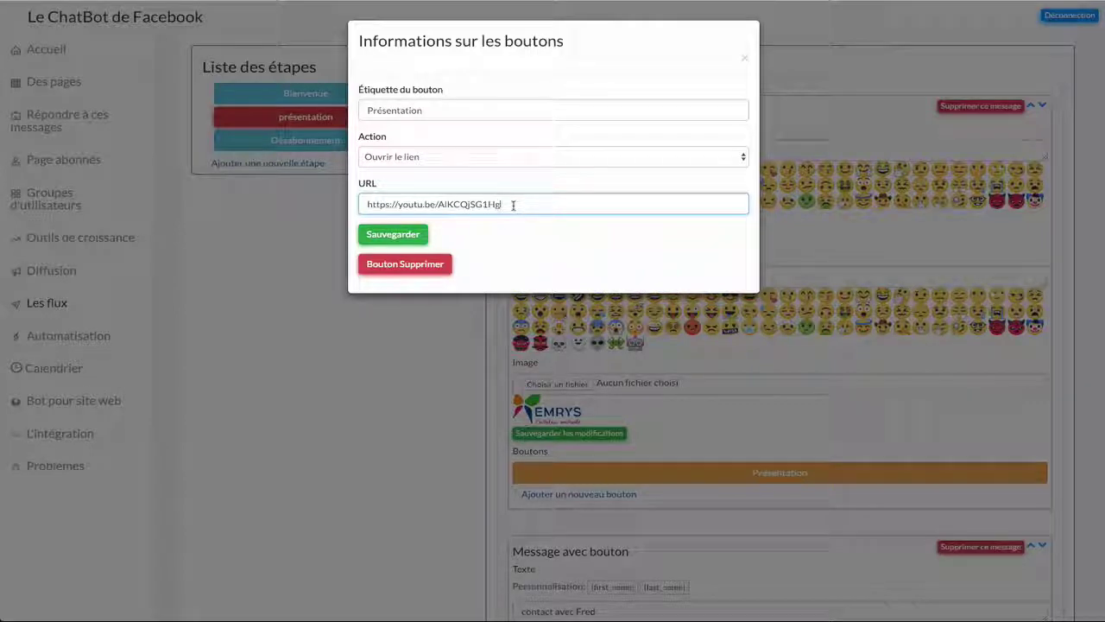
left_click(463, 319)
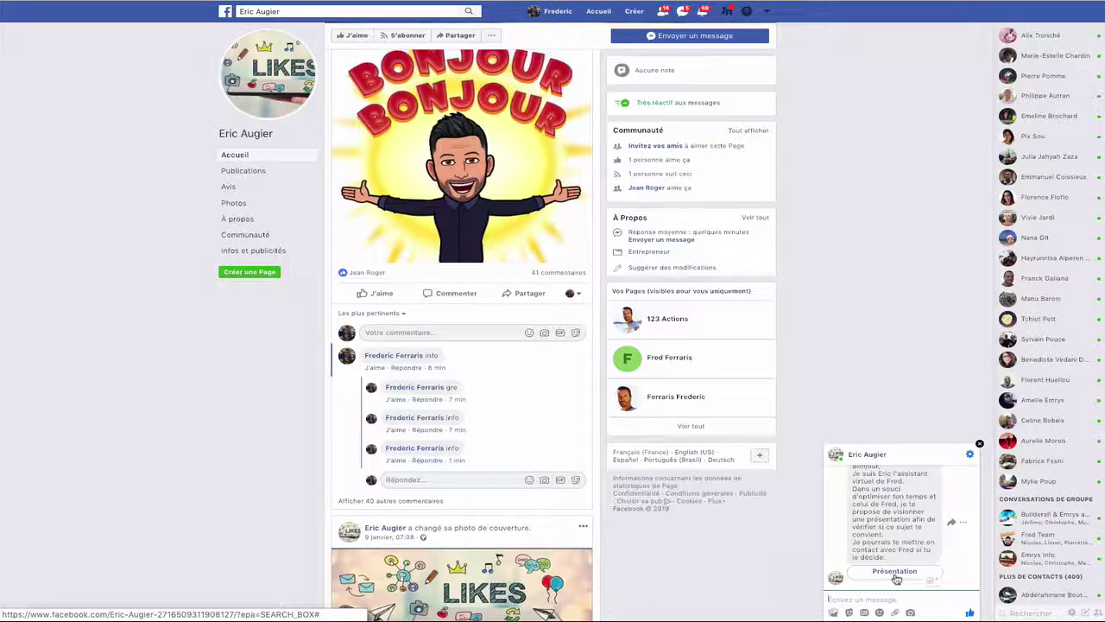
On the Facebook page, choose Présentation in the chat window and follow the reply's Présentation link, pausing the video that opens.
left_click(896, 573)
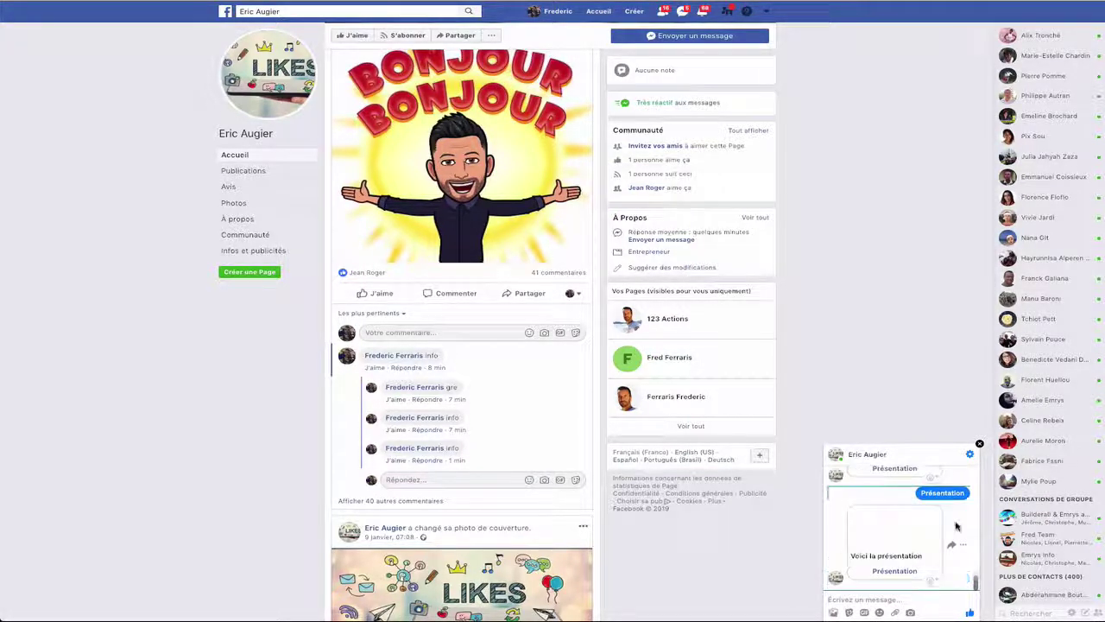
scroll(956, 527, "up", 1)
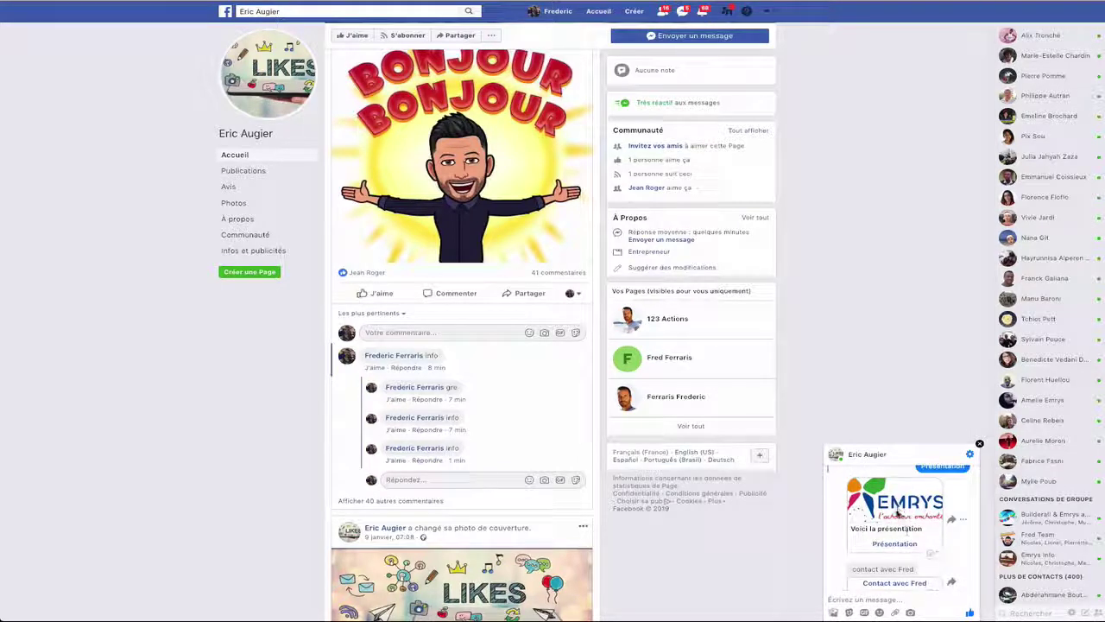
scroll(903, 546, "down", 1)
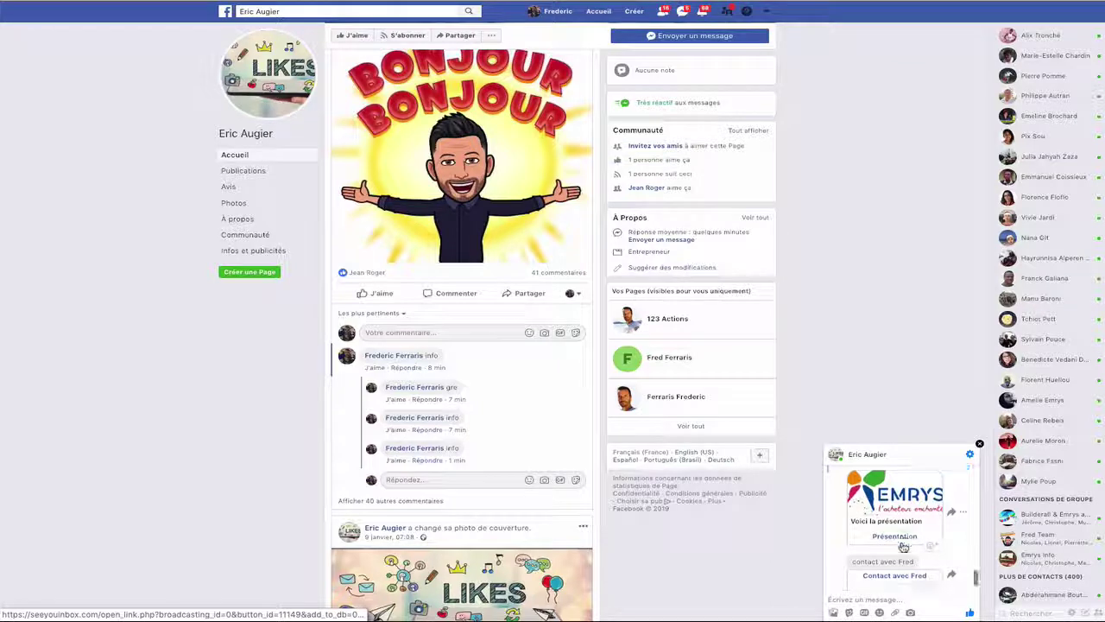
scroll(903, 546, "down", 1)
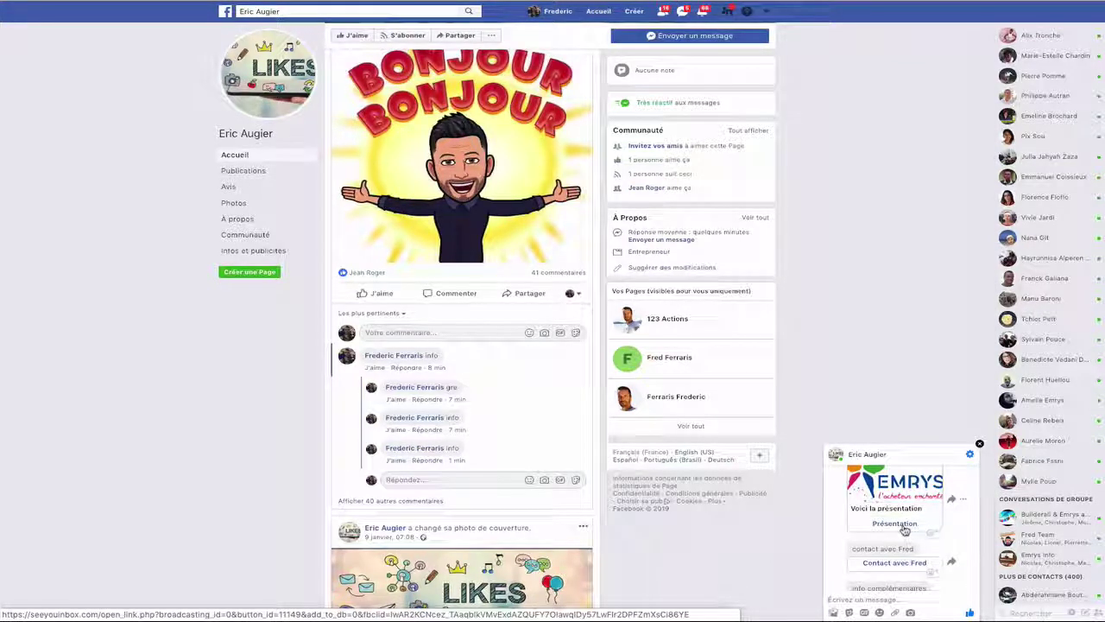
left_click(904, 529)
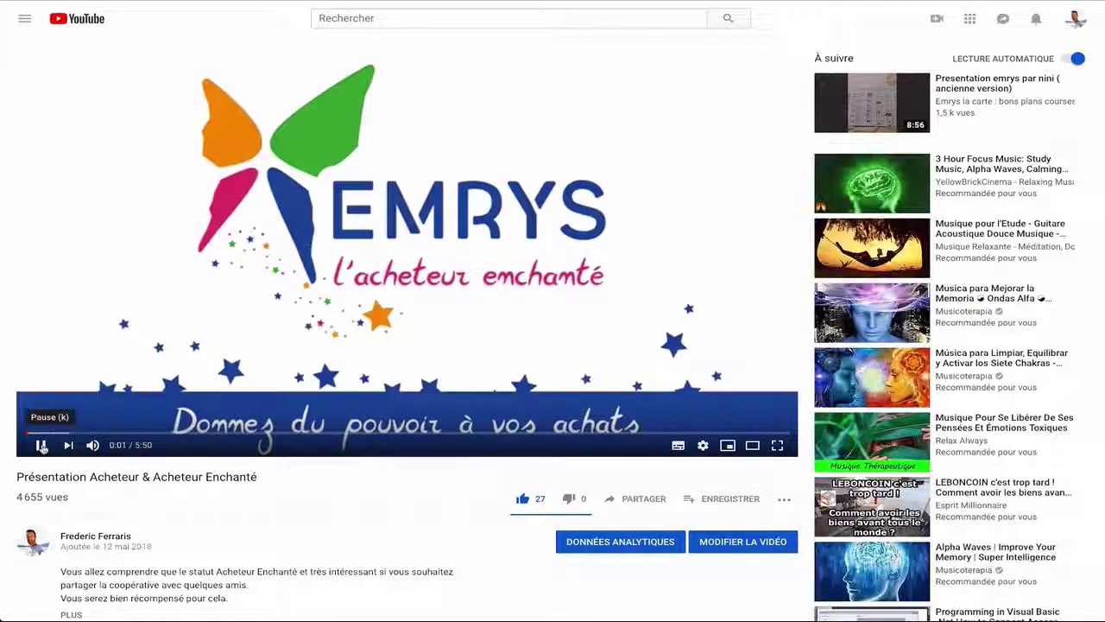
left_click(42, 445)
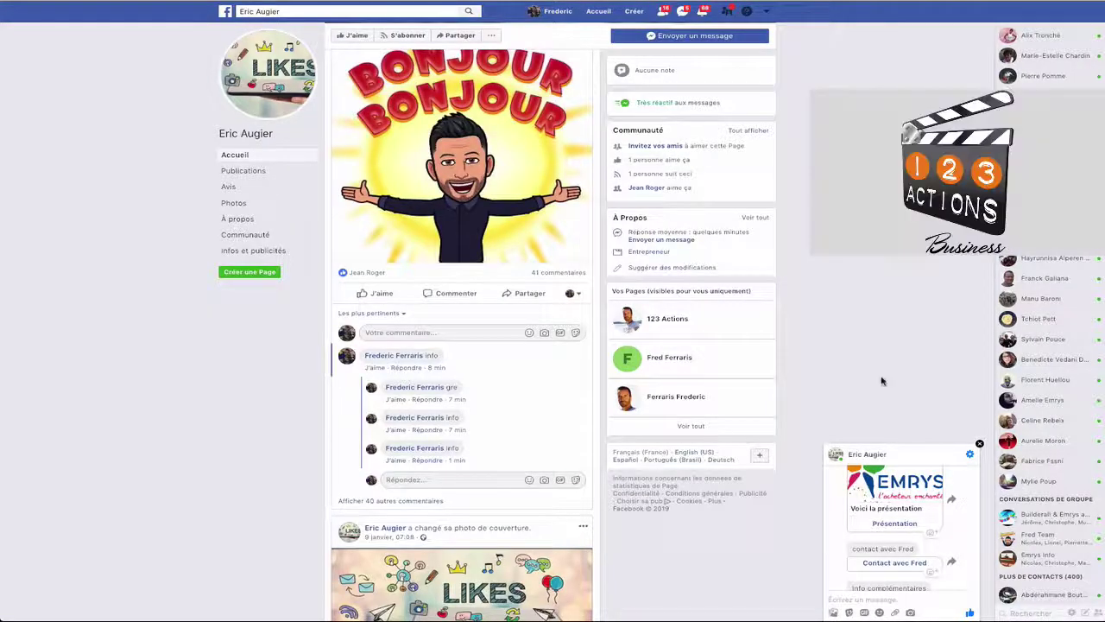
Back in the page's chat, follow the contact button's link to the Facebook profile and close the opened profile.
scroll(916, 526, "down", 2)
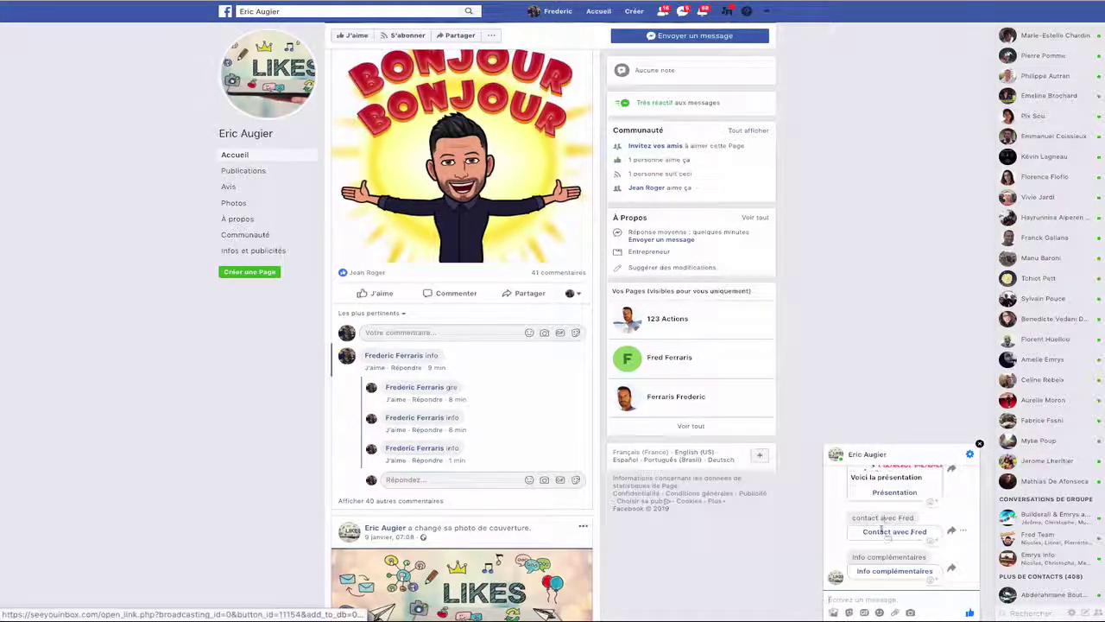
left_click(902, 535)
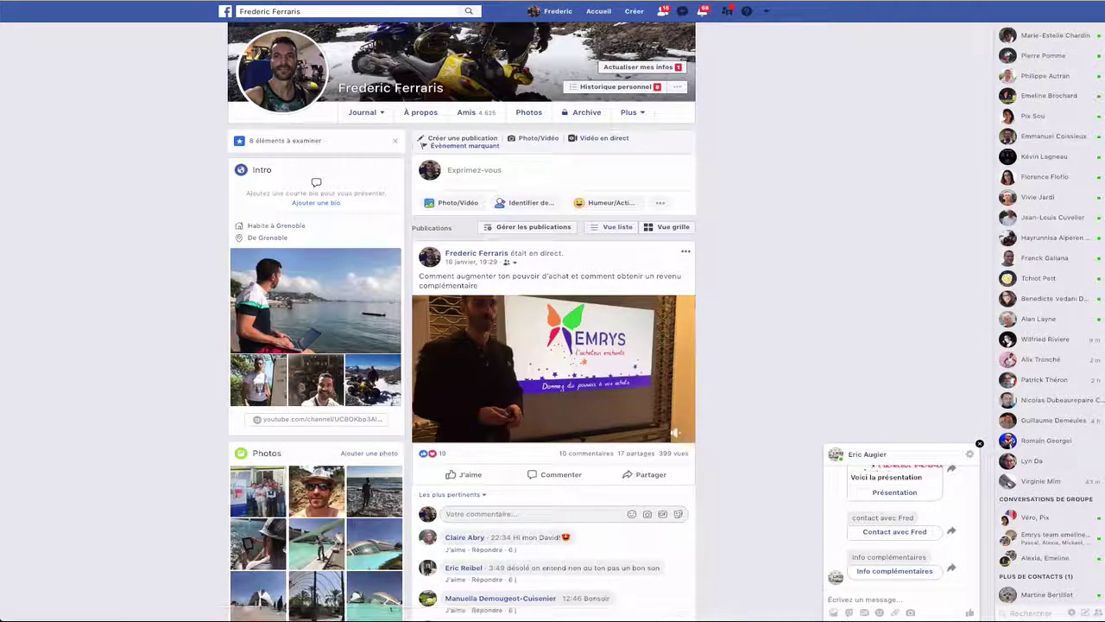
key("super+w")
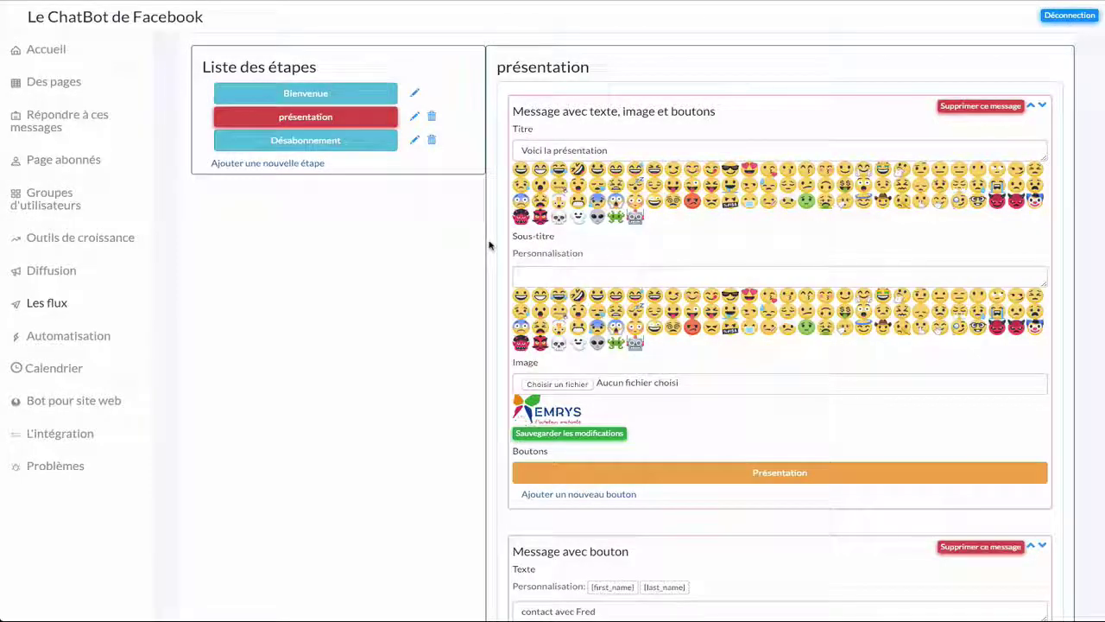
Return to the test flow, look over the messages of the présentation step, and open the Désabonnement step.
scroll(471, 339, "down", 1)
scroll(470, 338, "down", 2)
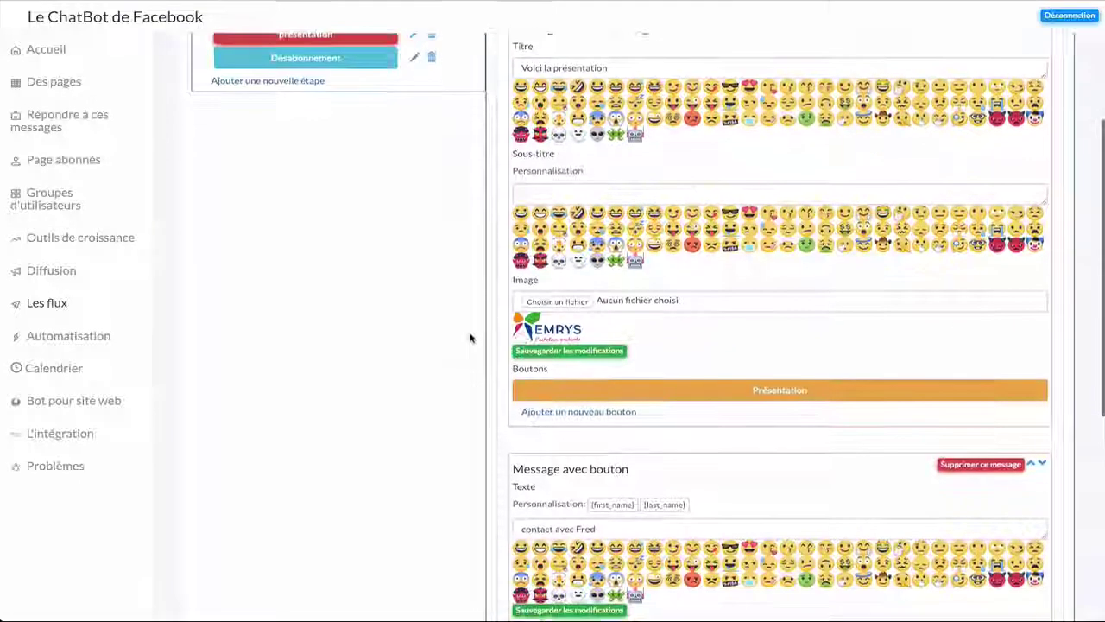
scroll(468, 338, "up", 2)
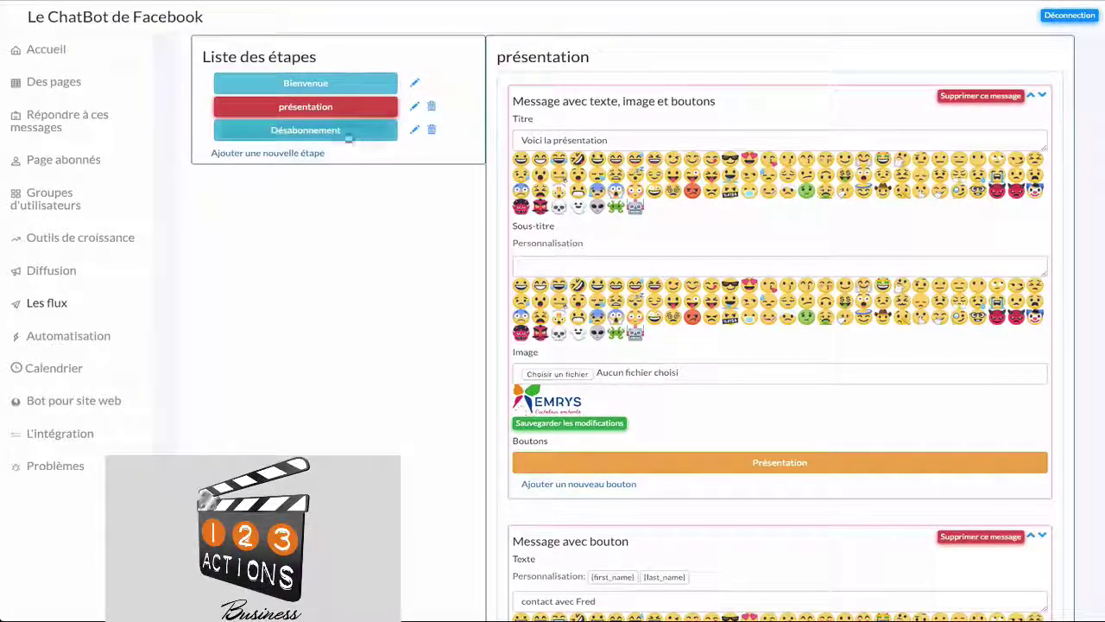
left_click(345, 131)
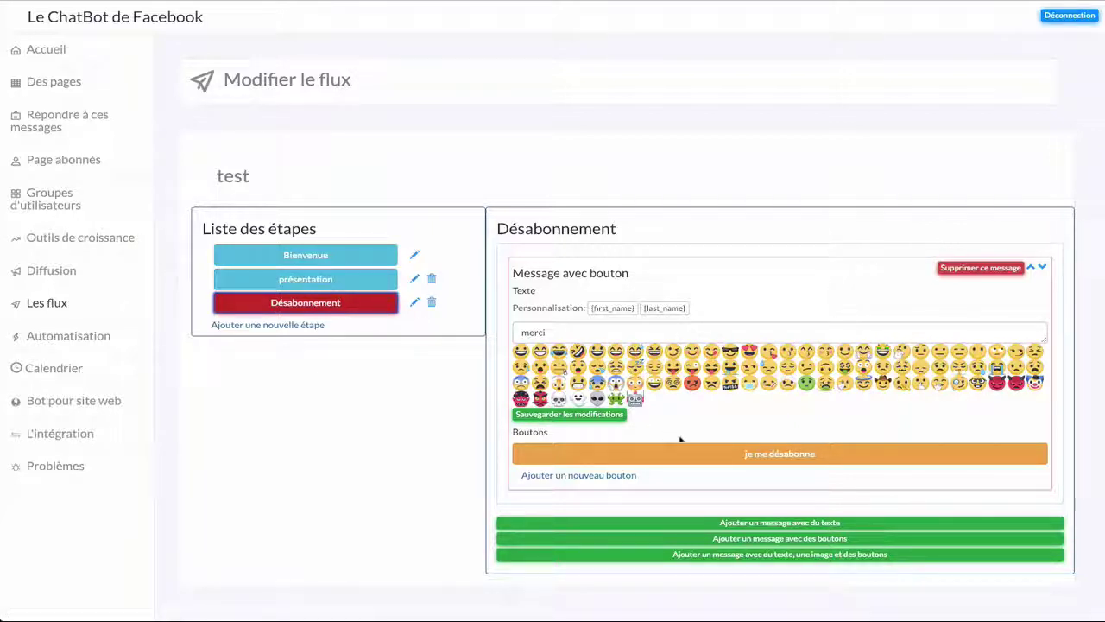
Inspect the je me désabonne button's label and action choices, keeping Se désabonner, and close its settings without saving.
left_click(771, 456)
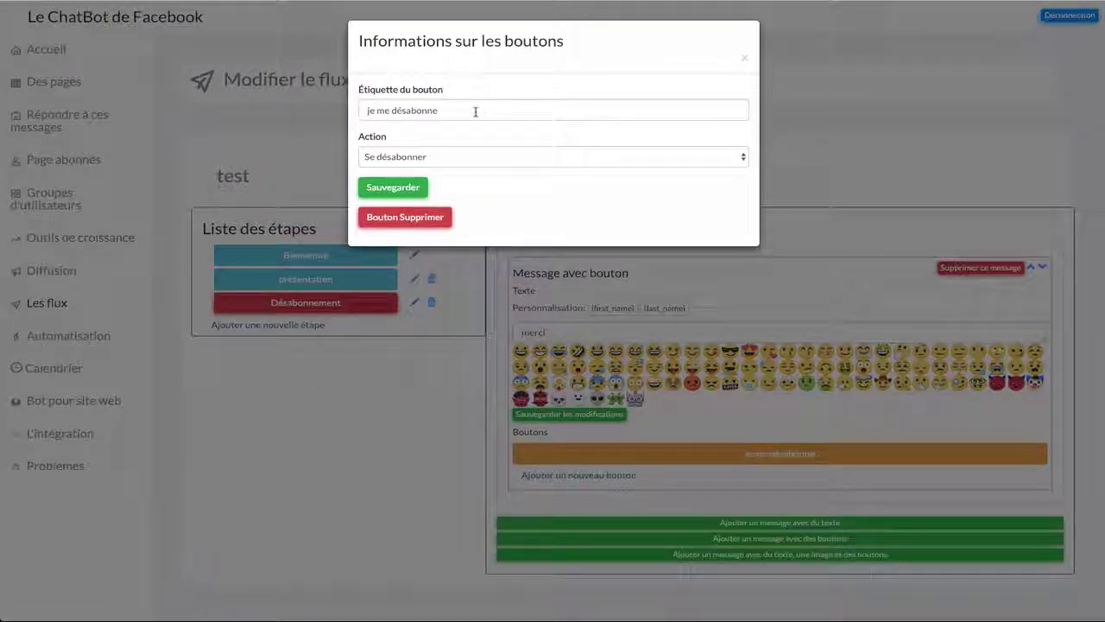
left_click(485, 157)
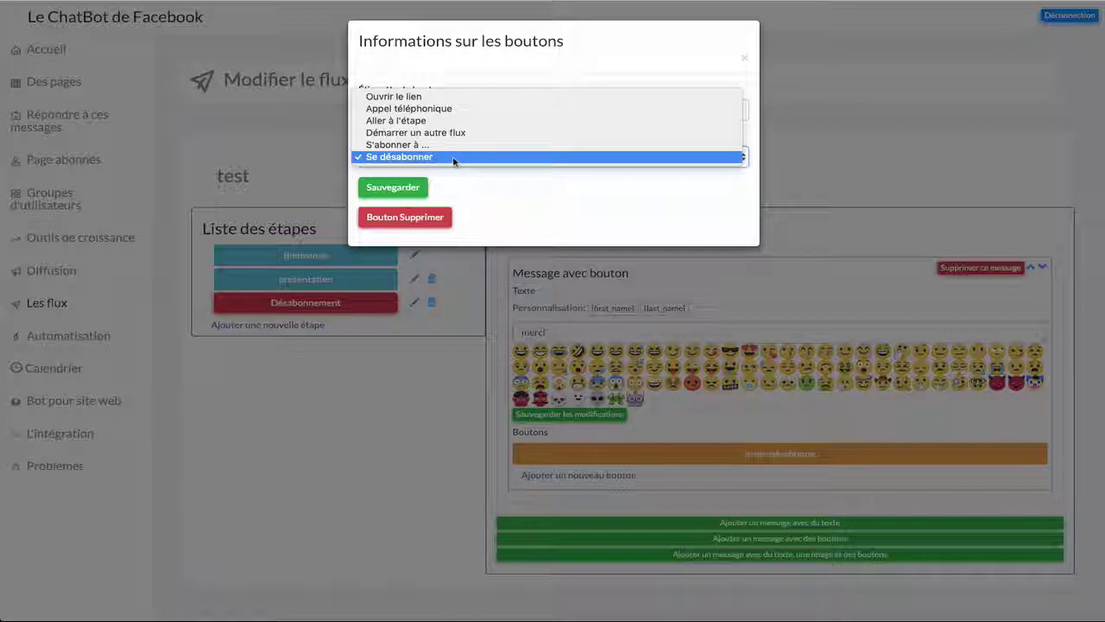
left_click(453, 159)
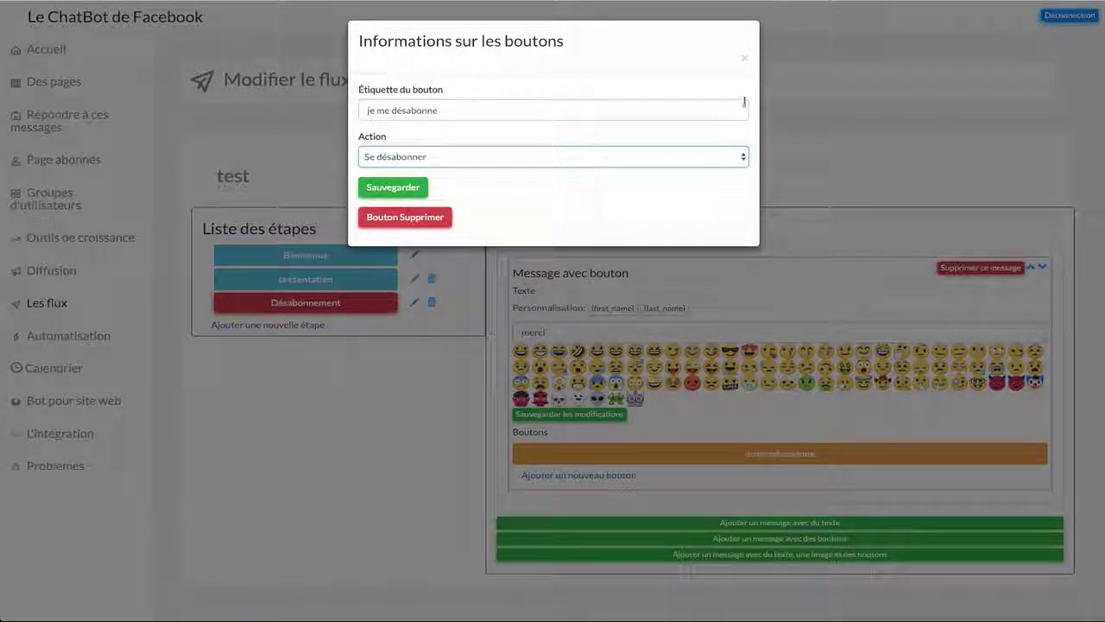
left_click(744, 58)
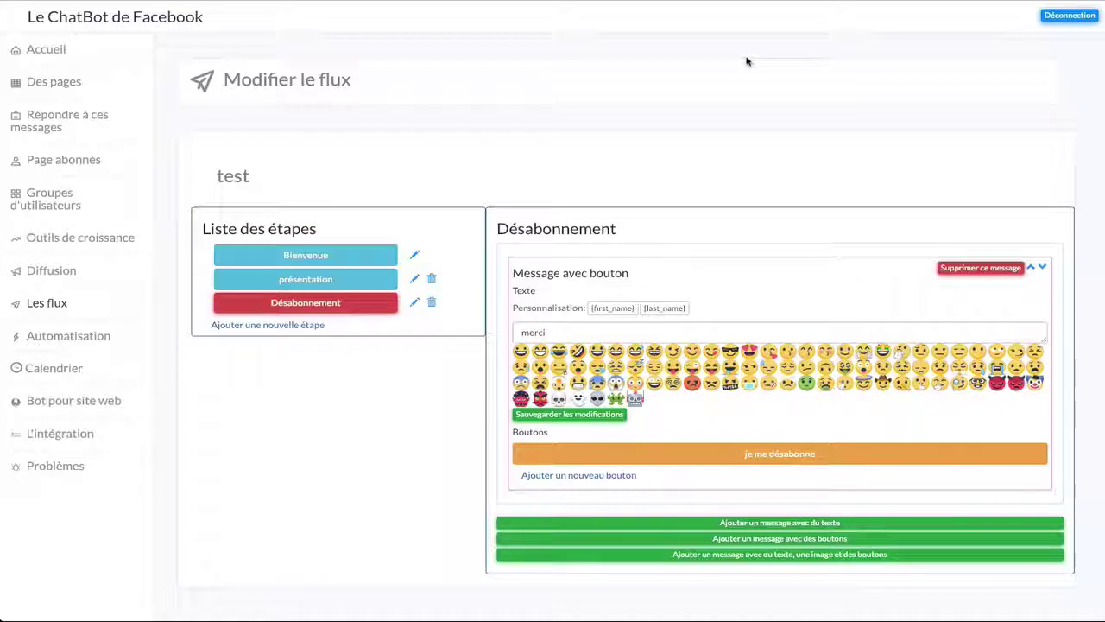